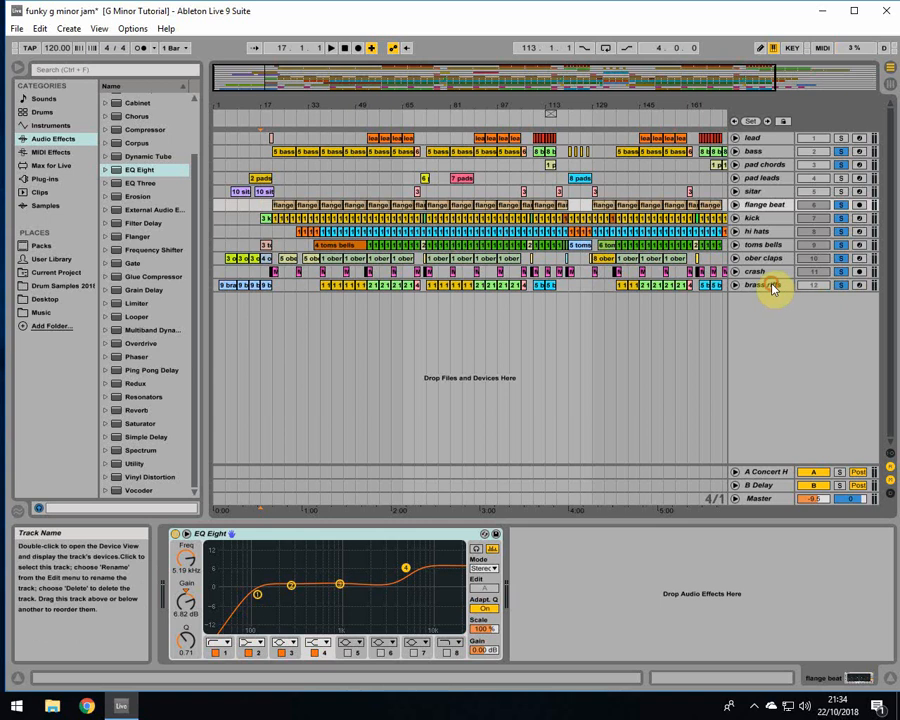
Solo the brass riffs track and play it from its first clip at bar 3
{"action": "left_click", "coordinate": [775, 286]}
{"action": "left_click", "coordinate": [773, 140]}
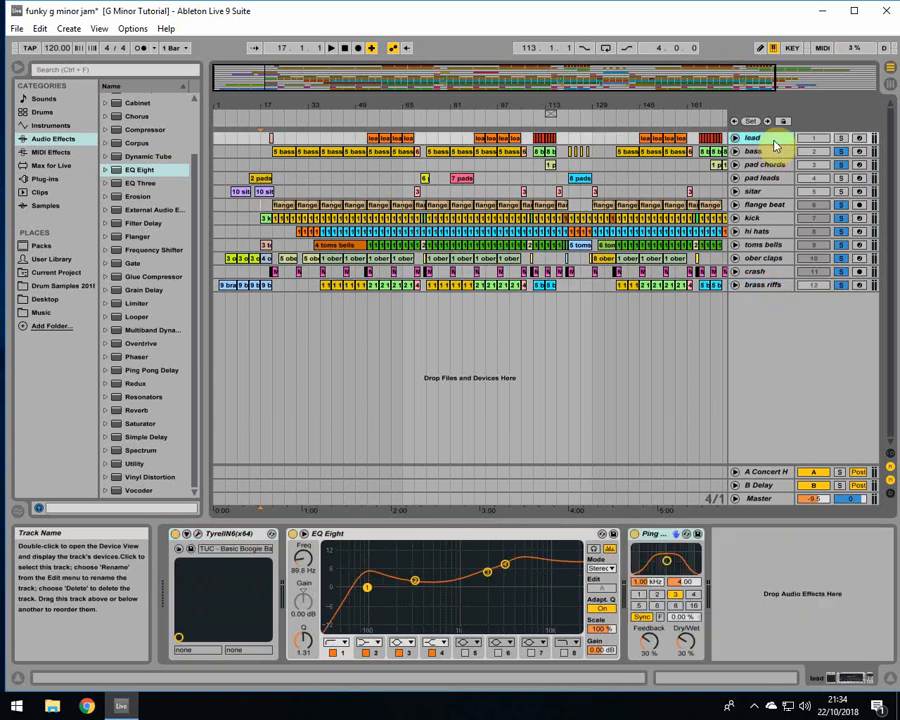
{"action": "left_click", "coordinate": [226, 261]}
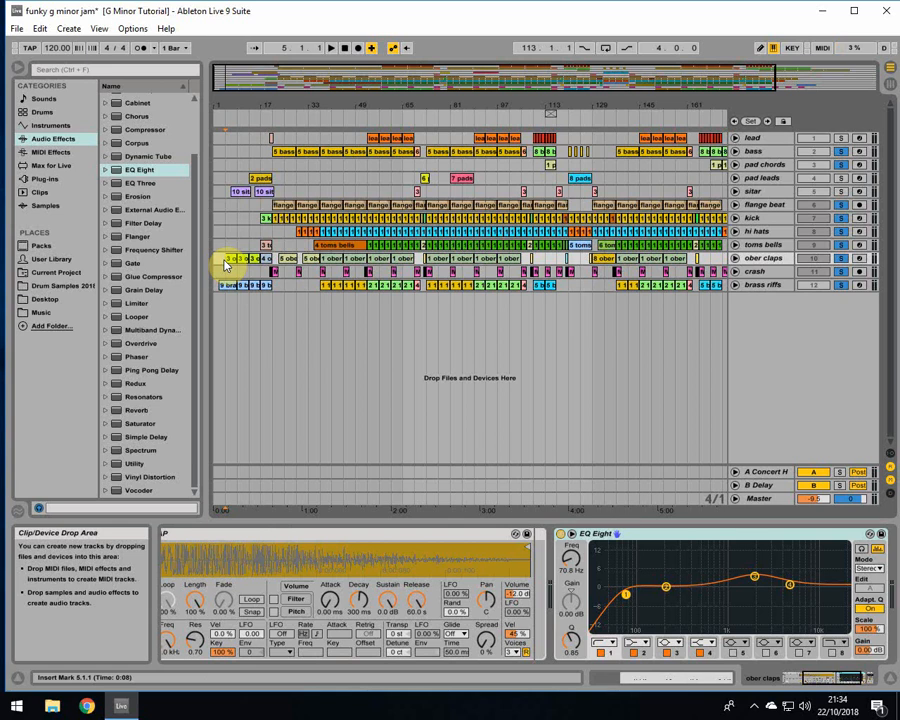
{"action": "left_click", "coordinate": [839, 286]}
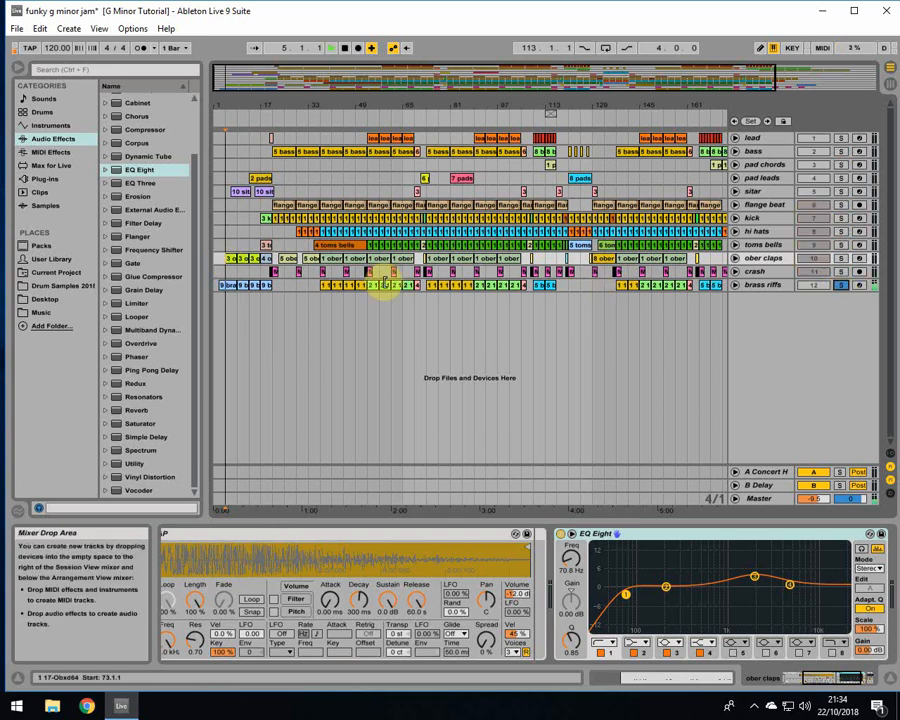
{"action": "left_click", "coordinate": [231, 289]}
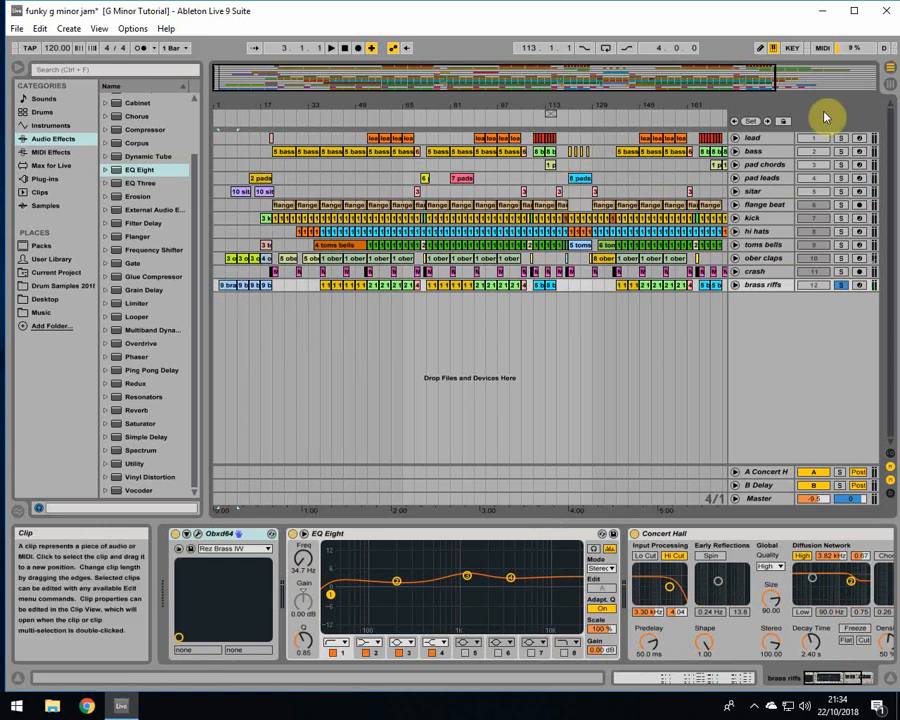
Bypass the Concert Hall reverb on brass riffs, raise the track's send A to about -10.2 dB, and play its opening clip
{"action": "left_click", "coordinate": [891, 86]}
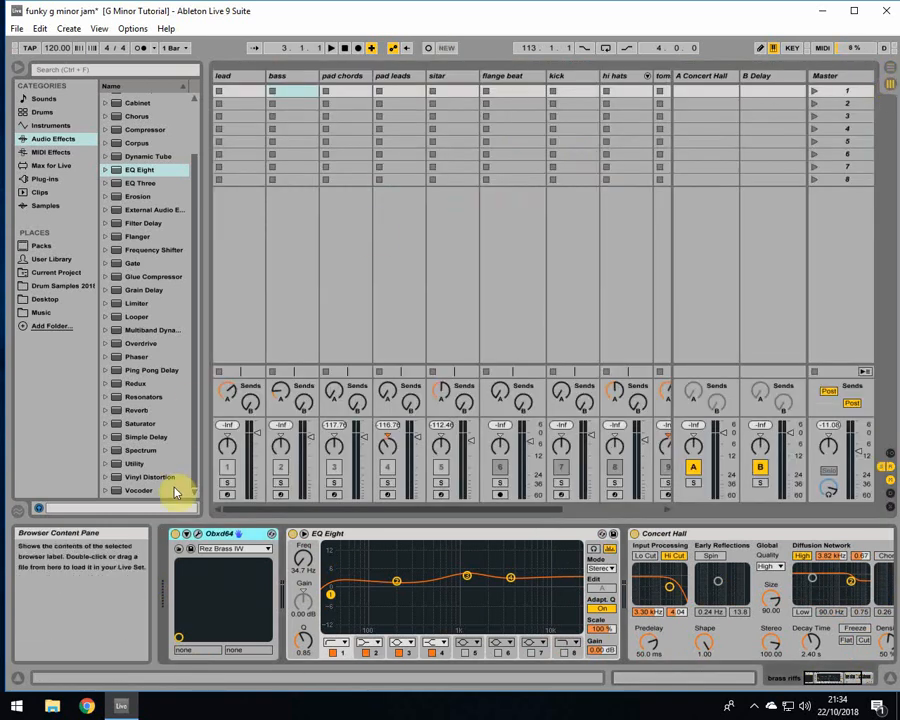
{"action": "left_click", "coordinate": [730, 537]}
{"action": "right_click", "coordinate": [740, 542]}
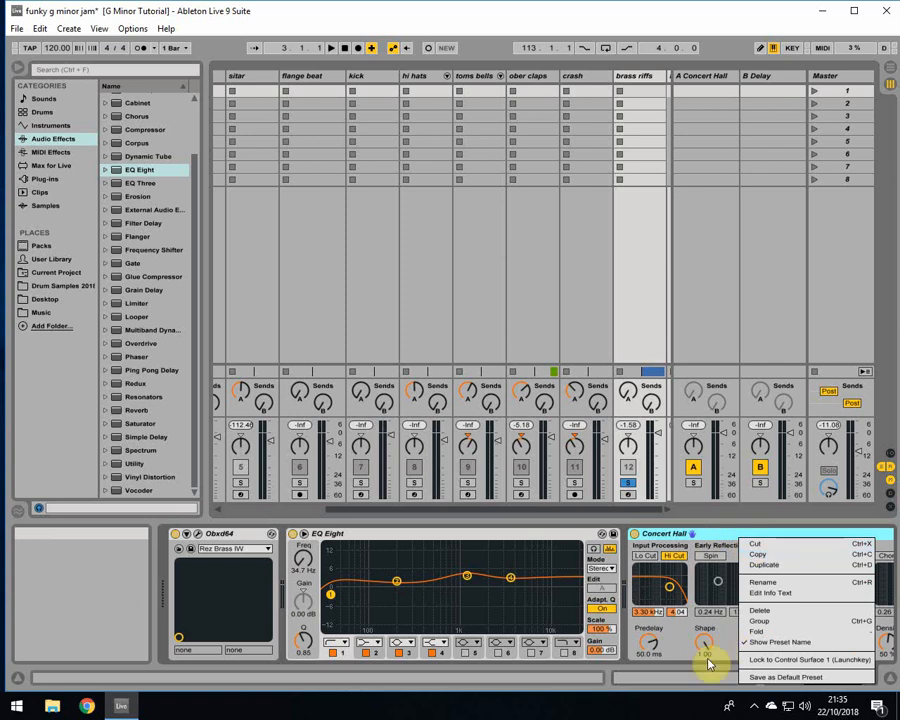
{"action": "left_click", "coordinate": [718, 543]}
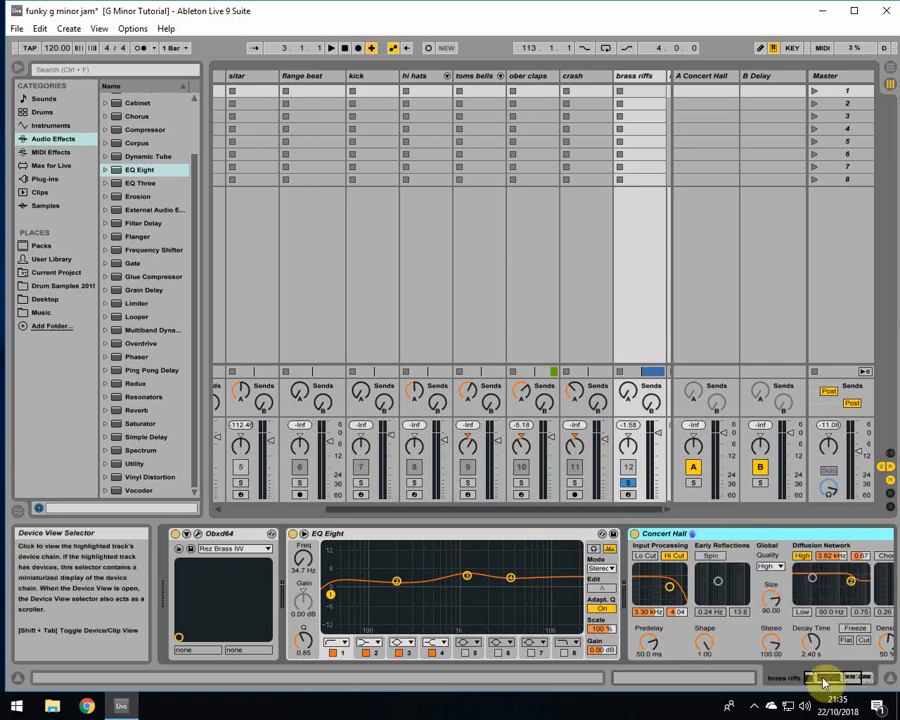
{"action": "left_click_drag", "start_coordinate": [824, 680], "coordinate": [850, 679]}
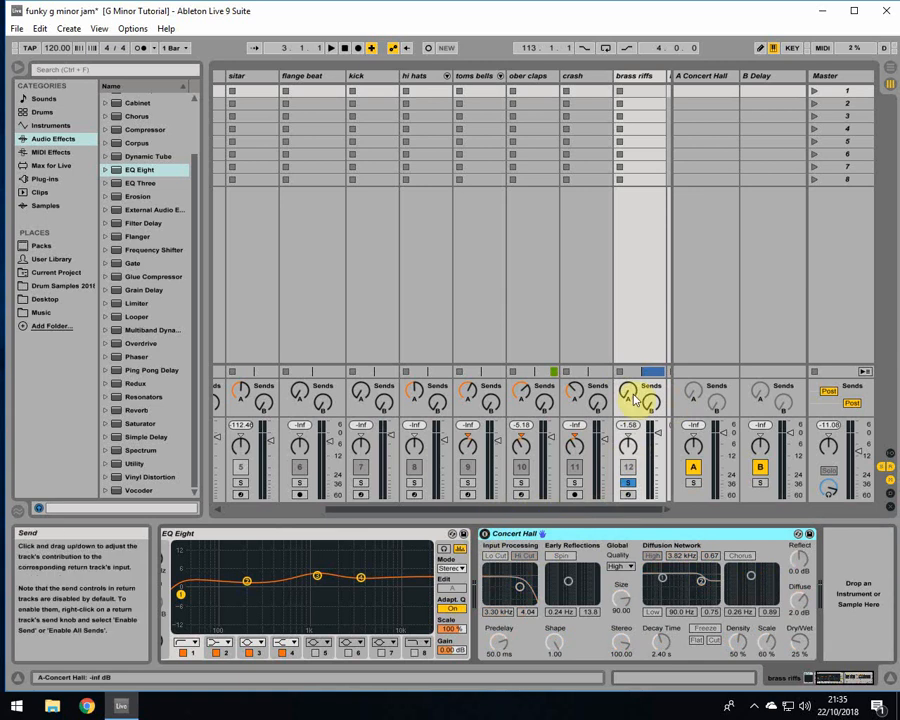
{"action": "left_click_drag", "start_coordinate": [627, 392], "coordinate": [627, 370]}
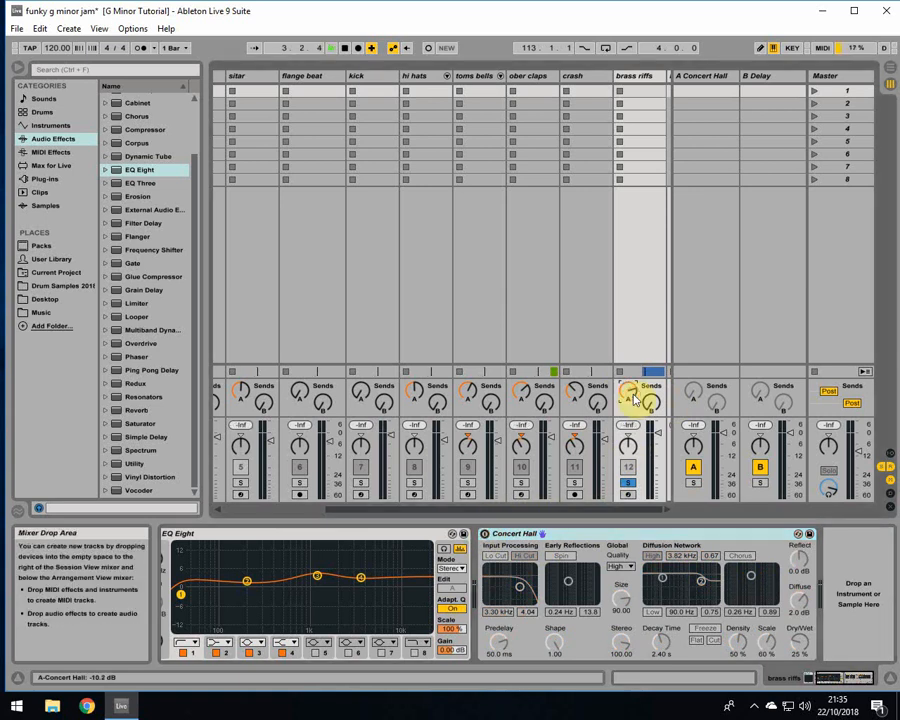
{"action": "left_click", "coordinate": [889, 70]}
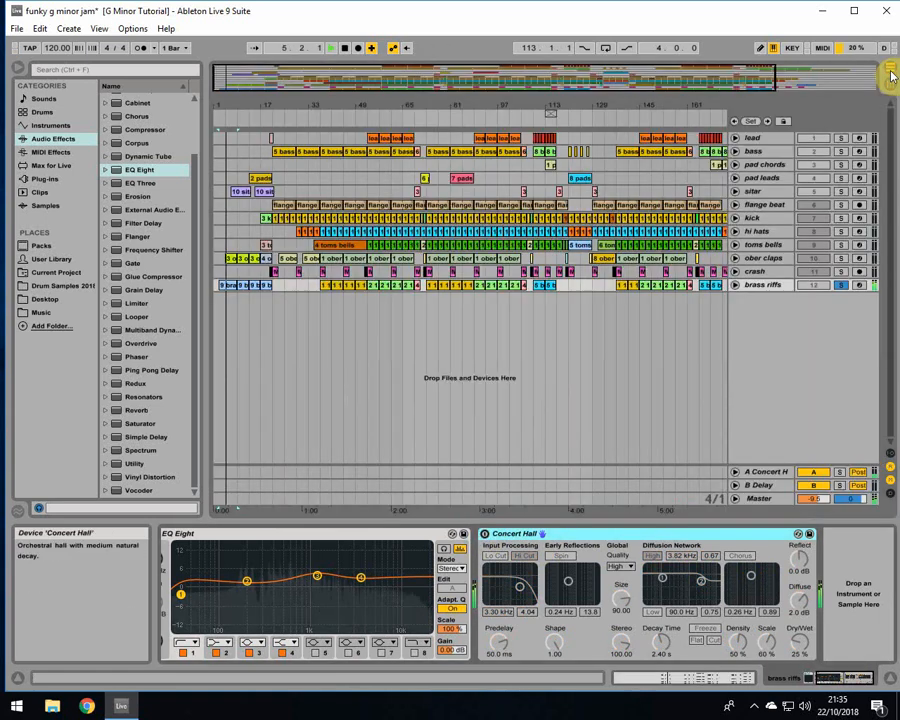
{"action": "left_click", "coordinate": [232, 287]}
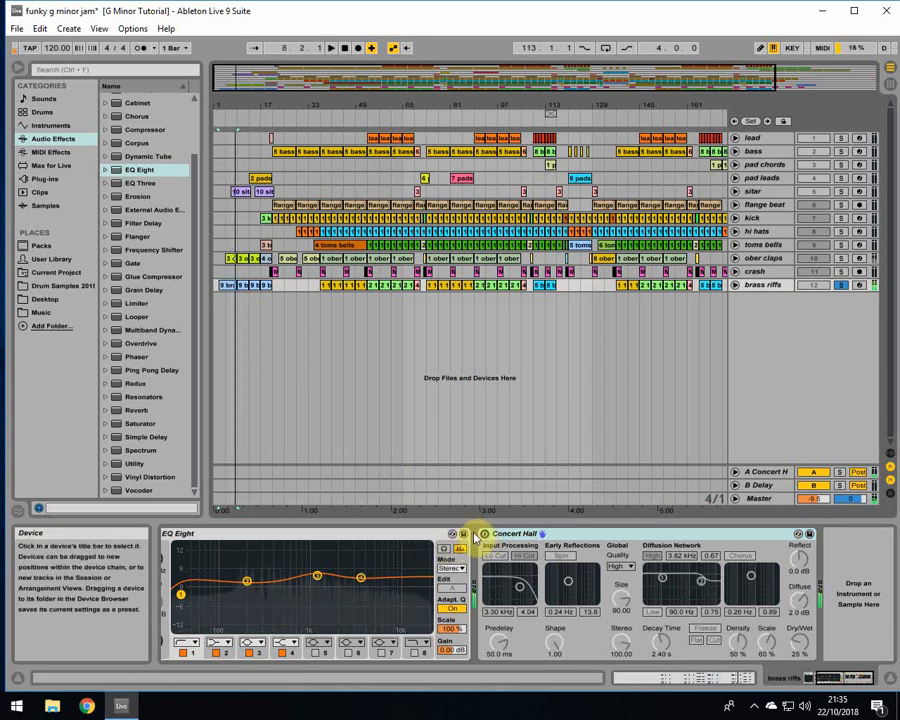
Turn send A on brass riffs fully down, re-enable the track's own Concert Hall reverb, and play the opening section for comparison
{"action": "left_click", "coordinate": [890, 85]}
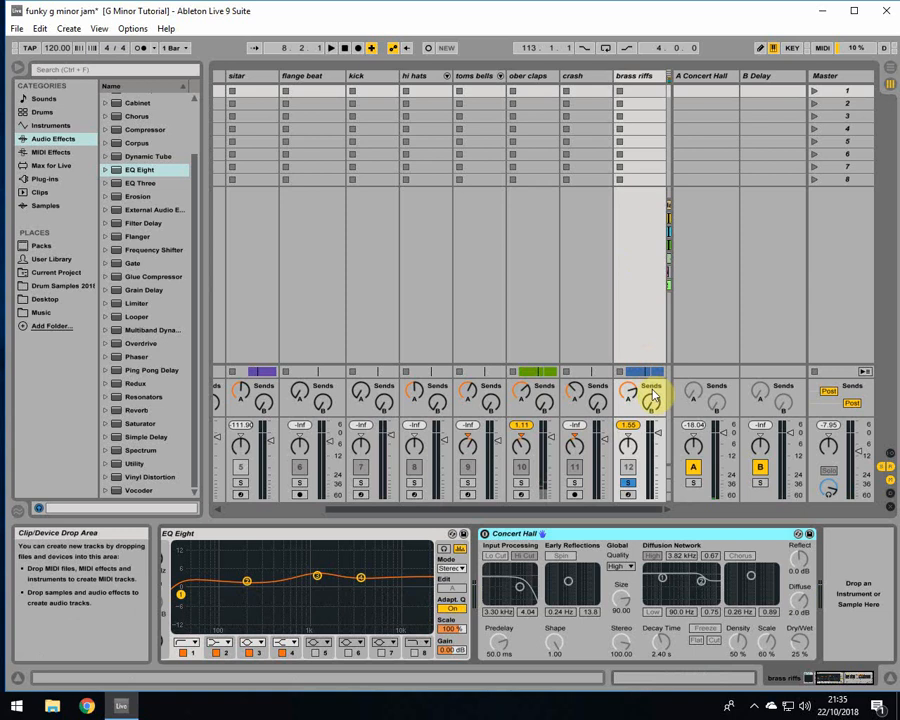
{"action": "left_click", "coordinate": [485, 534]}
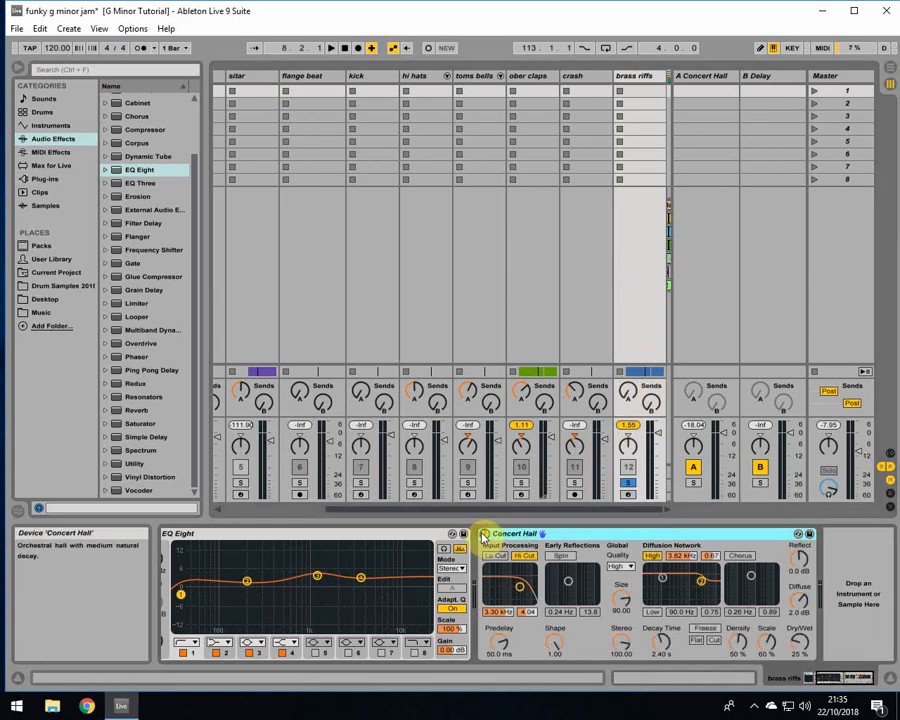
{"action": "key", "text": "space"}
{"action": "left_click", "coordinate": [890, 82]}
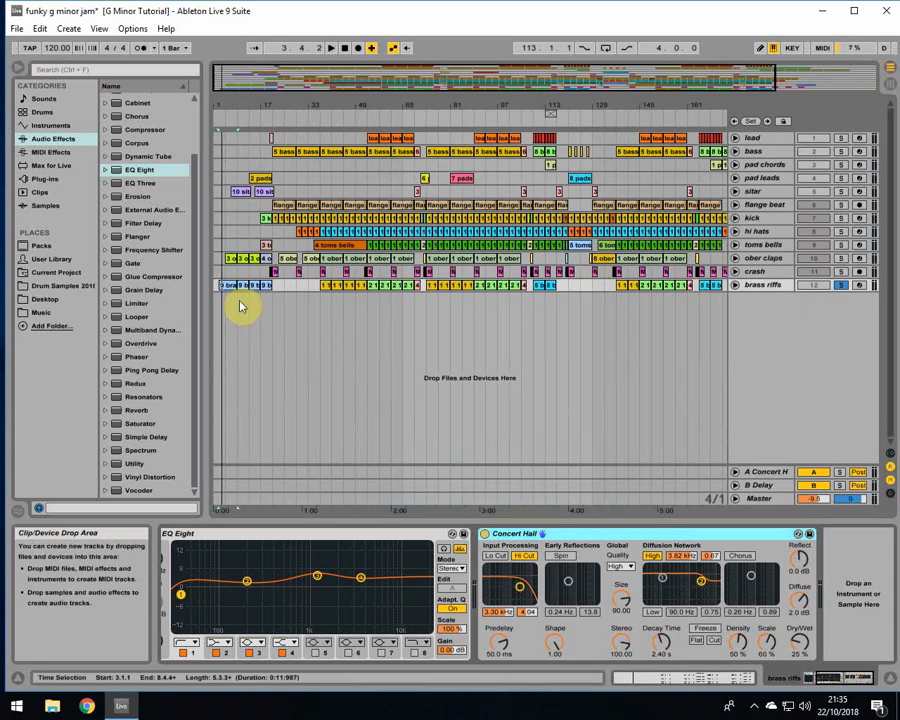
{"action": "key", "text": "space"}
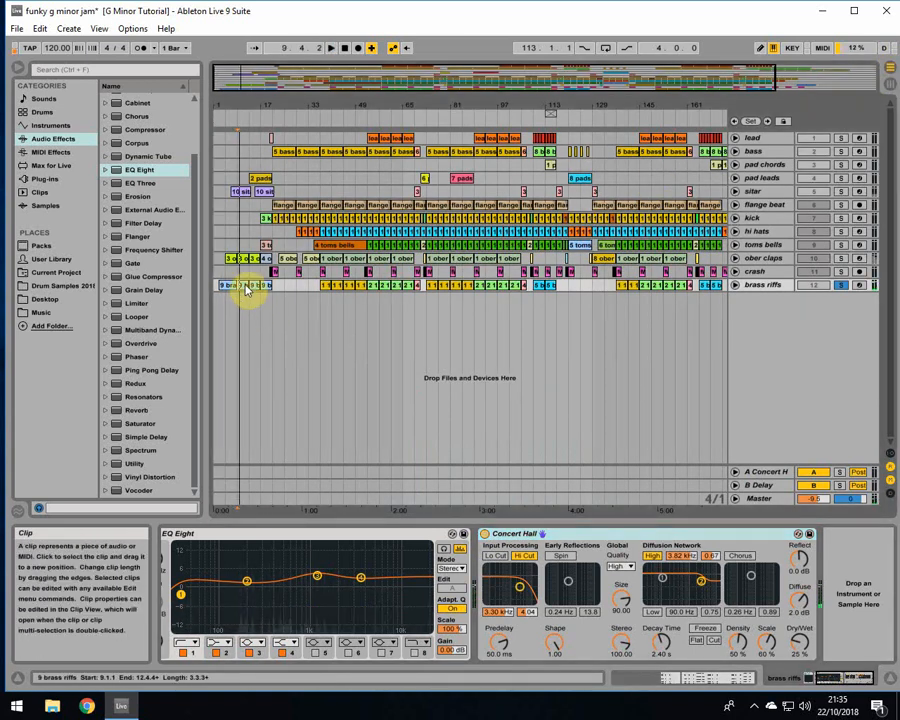
Cut the Concert Hall reverb from the brass riffs track and set its send A to about -11.7 dB
{"action": "left_click", "coordinate": [564, 536]}
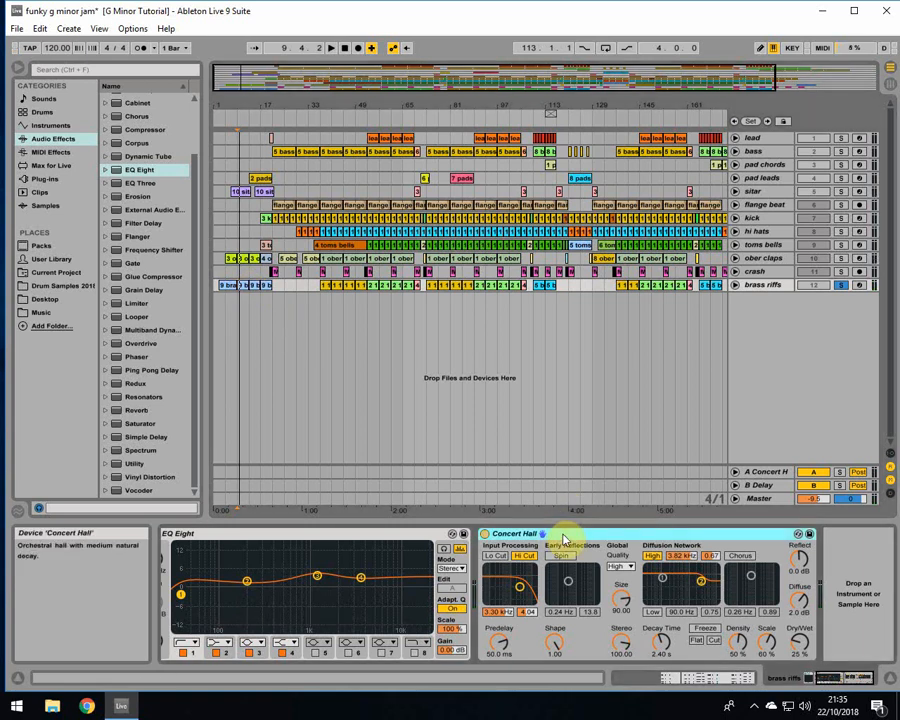
{"action": "right_click", "coordinate": [566, 538]}
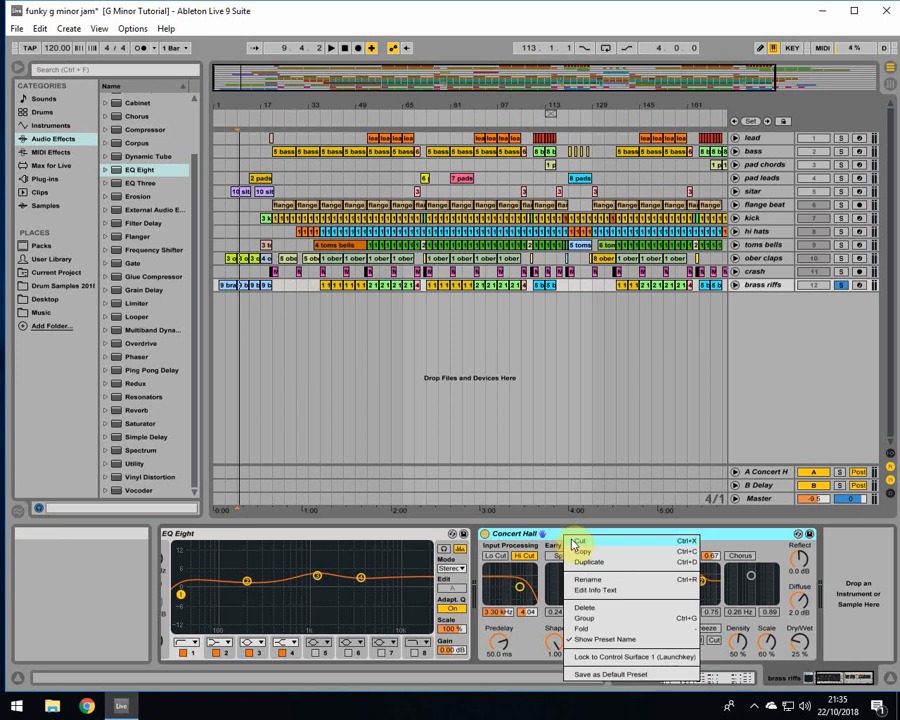
{"action": "left_click", "coordinate": [577, 542]}
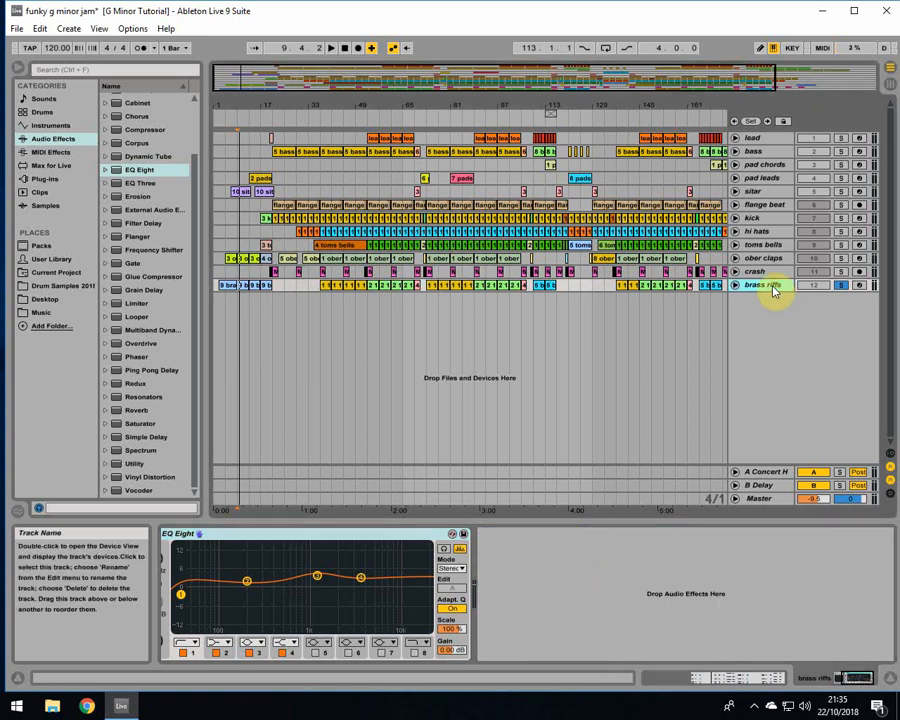
{"action": "left_click", "coordinate": [888, 68]}
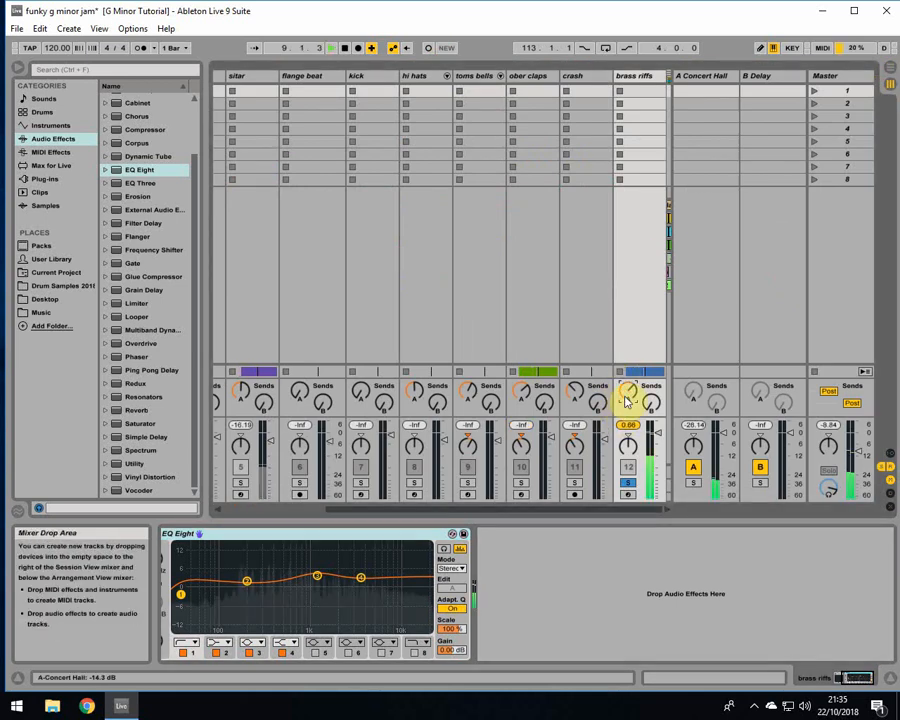
{"action": "left_click_drag", "start_coordinate": [627, 400], "coordinate": [627, 391]}
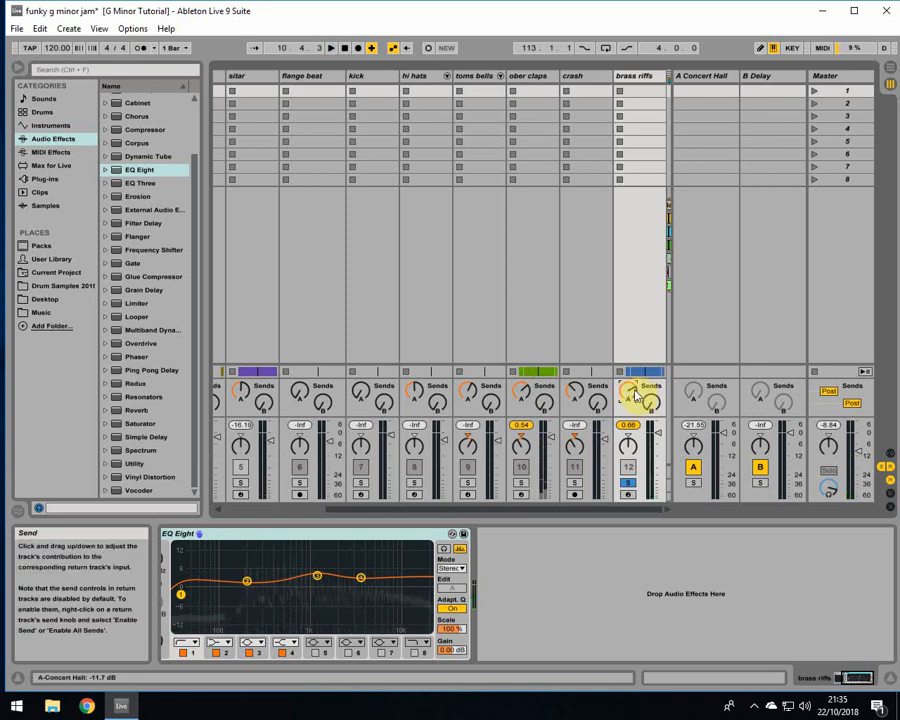
Solo the ober claps track together with brass riffs and play the arrangement from bar 5
{"action": "left_click", "coordinate": [890, 69]}
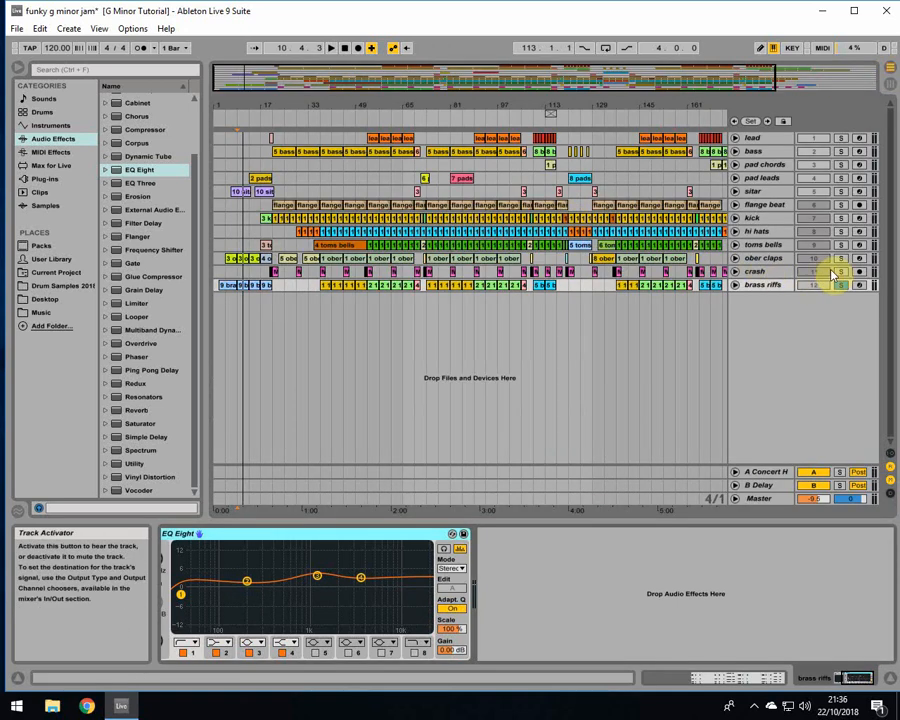
{"action": "left_click", "coordinate": [226, 263]}
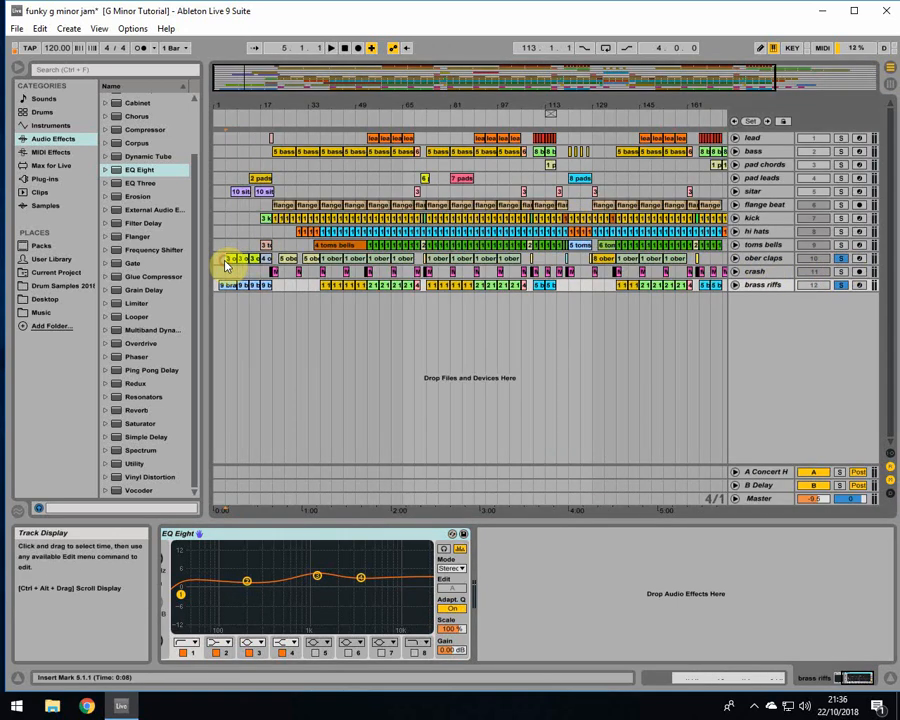
{"action": "key", "text": "space"}
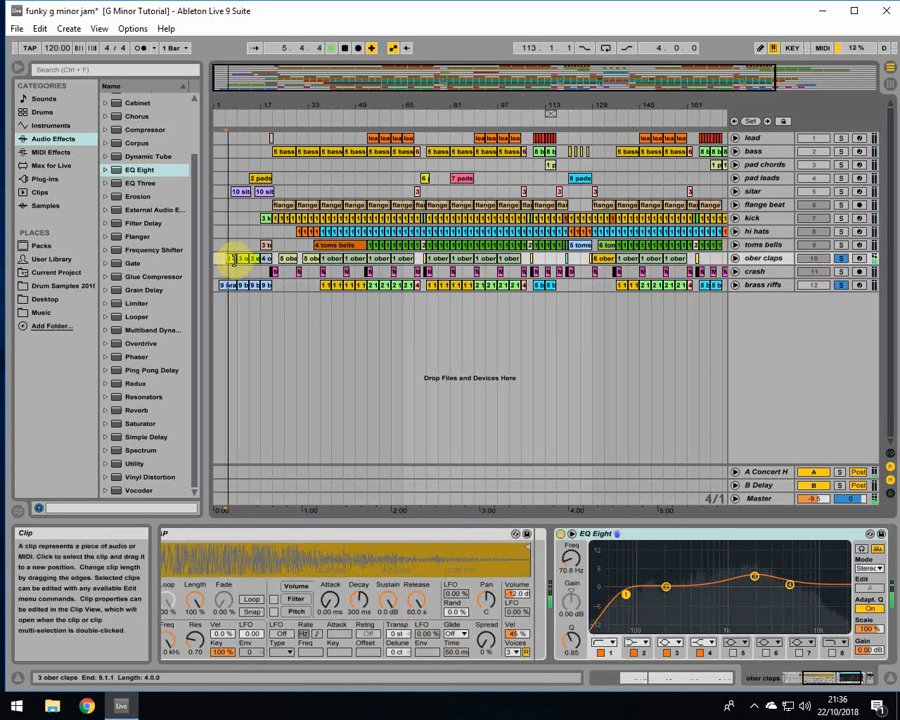
Move the low-cut band 1 of the brass riffs EQ Eight to about 93.2 Hz with a Q of 0.75
{"action": "left_click", "coordinate": [766, 287]}
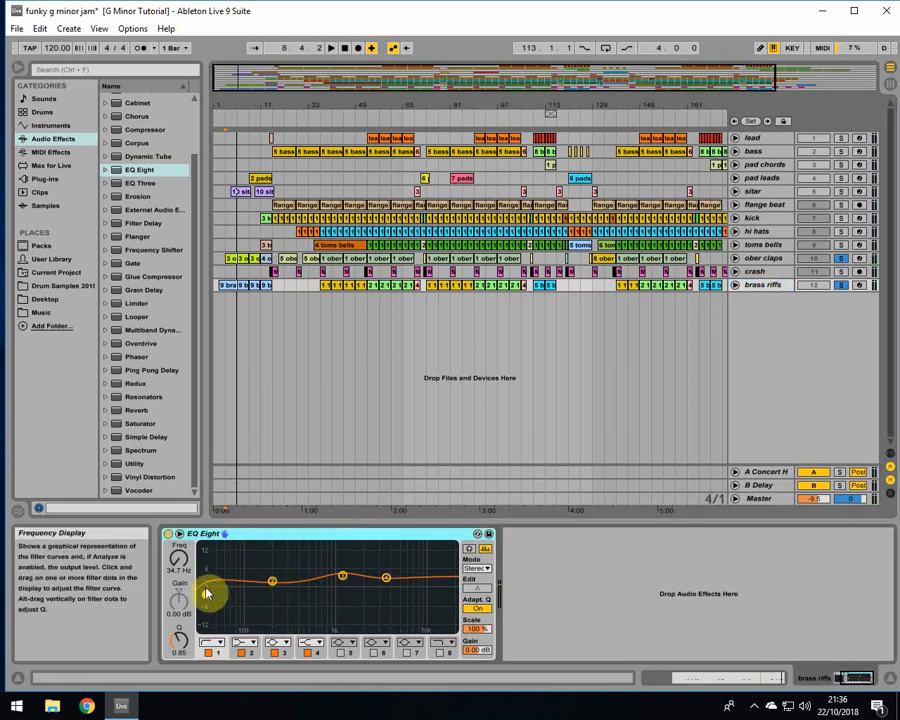
{"action": "left_click_drag", "start_coordinate": [207, 594], "coordinate": [208, 594]}
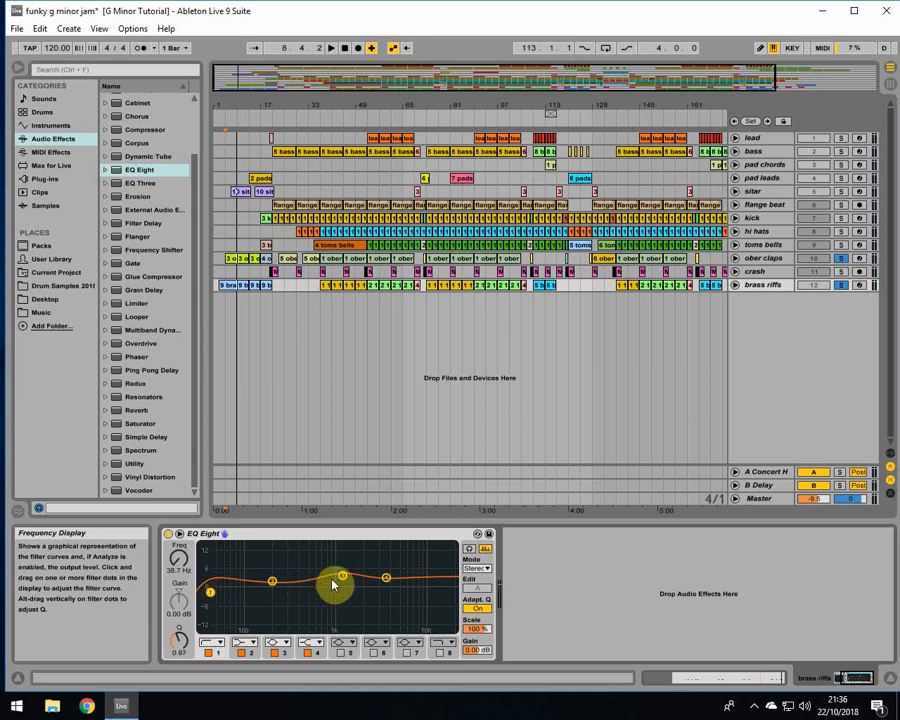
{"action": "left_click", "coordinate": [387, 578]}
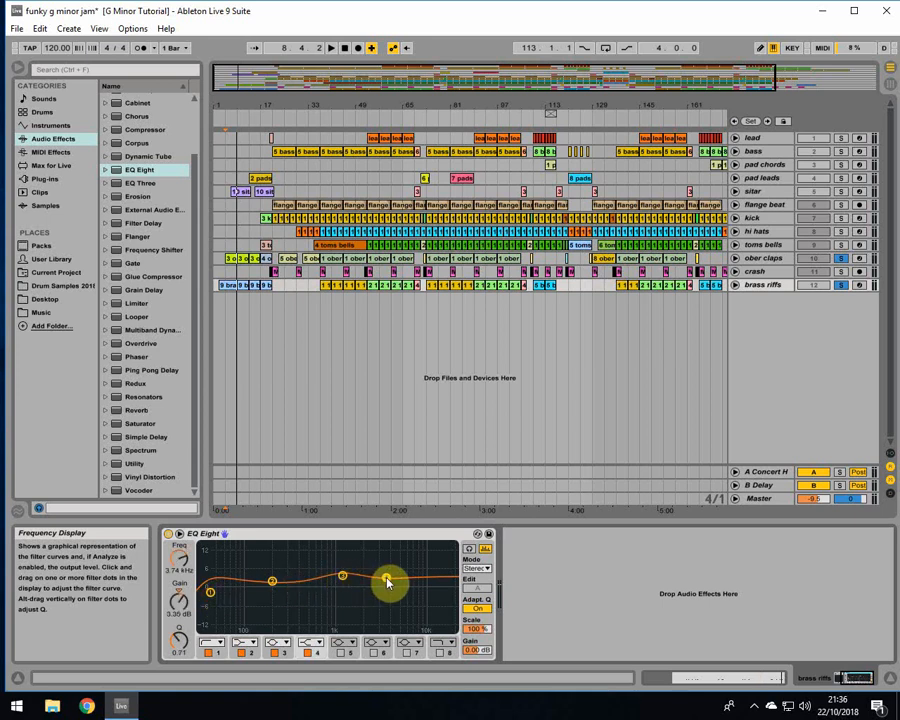
{"action": "left_click_drag", "start_coordinate": [214, 596], "coordinate": [244, 598]}
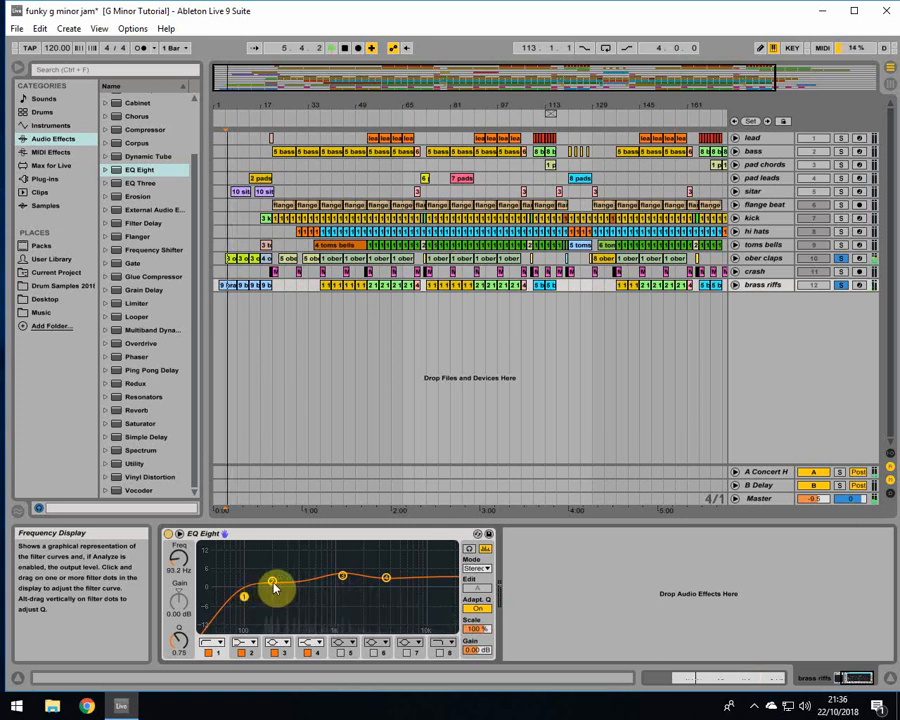
Set EQ Eight band 2 on brass riffs to about 259 Hz at 3.00 dB and band 4 to about 3.81 kHz at 4.09 dB
{"action": "mouse_move", "coordinate": [273, 584]}
{"action": "left_mouse_down"}
{"action": "mouse_move", "coordinate": [294, 576]}
{"action": "mouse_move", "coordinate": [283, 577]}
{"action": "left_mouse_up"}
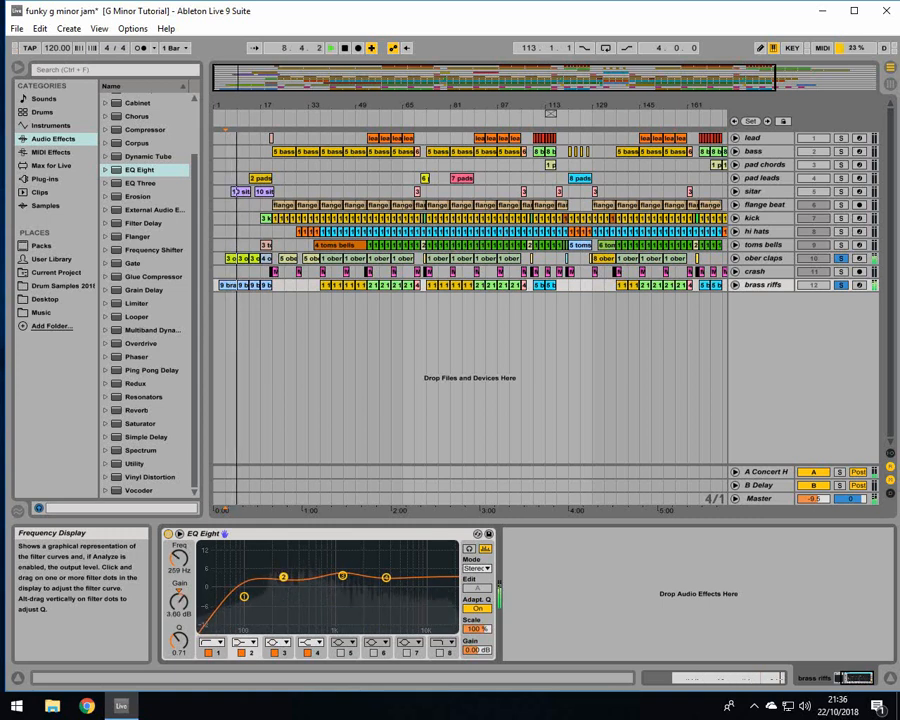
{"action": "key", "text": "space"}
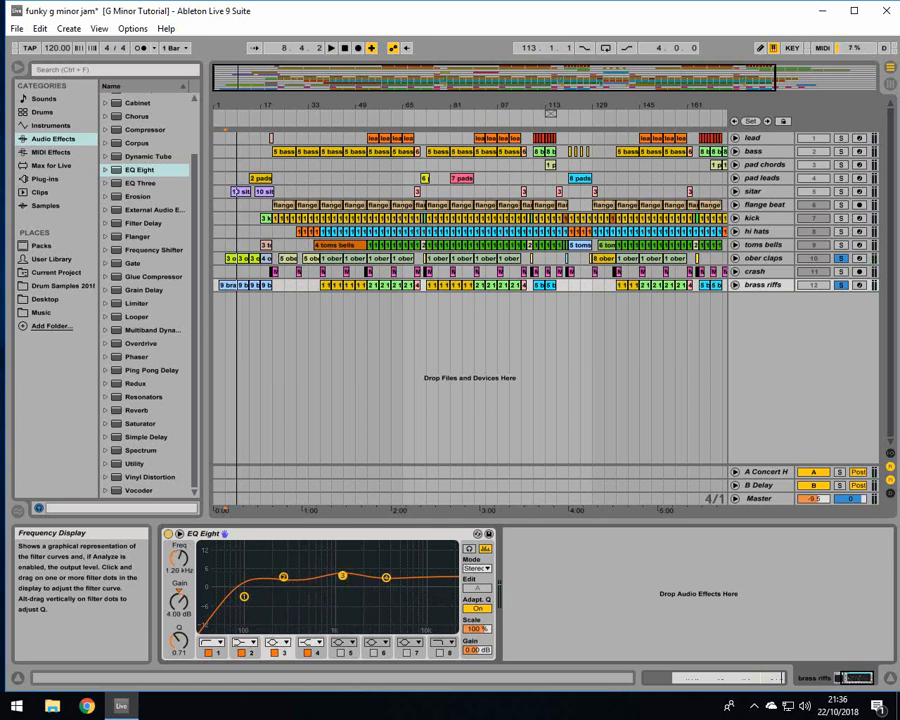
{"action": "left_click", "coordinate": [386, 578]}
{"action": "left_click", "coordinate": [387, 578]}
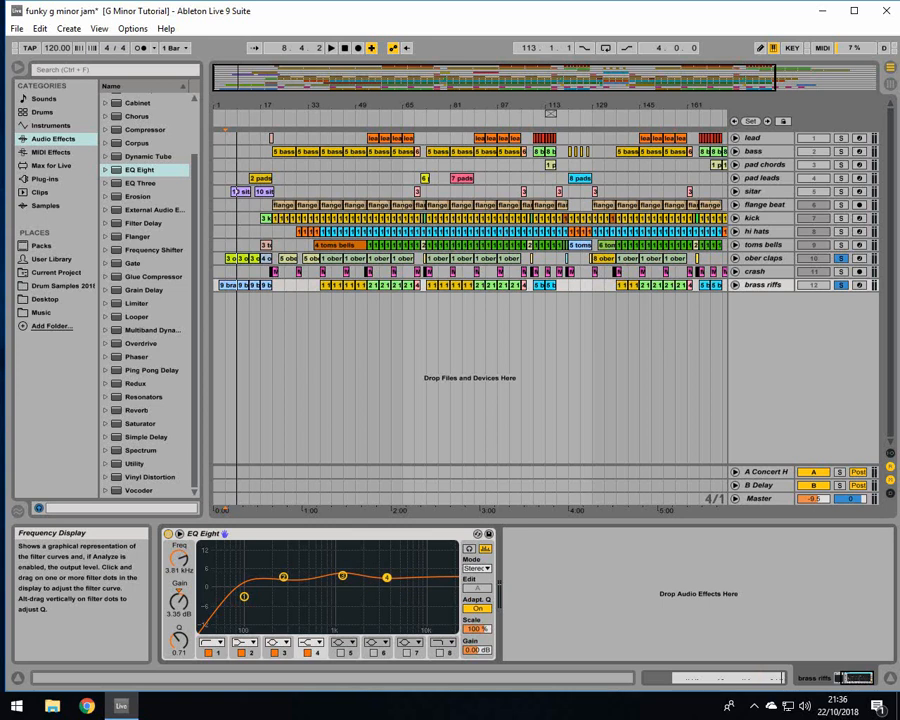
{"action": "mouse_move", "coordinate": [388, 581]}
{"action": "left_mouse_down"}
{"action": "mouse_move", "coordinate": [384, 569]}
{"action": "mouse_move", "coordinate": [387, 578]}
{"action": "left_mouse_up"}
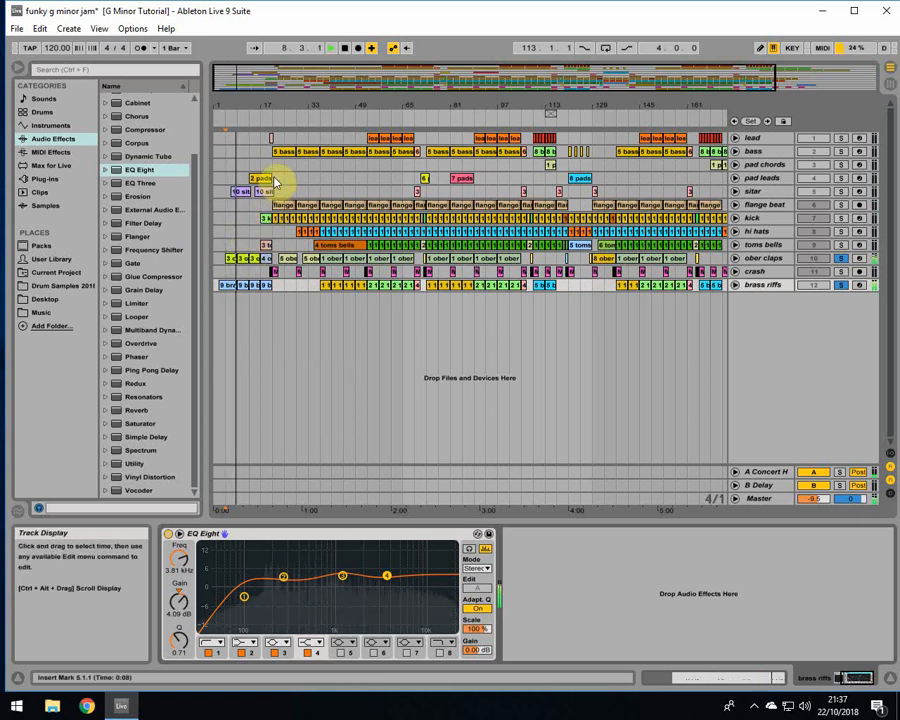
Add flange beat, kick, hi hats, toms bells and bass to the soloed tracks, and loop 16 bars from bar 53
{"action": "left_click", "coordinate": [841, 245]}
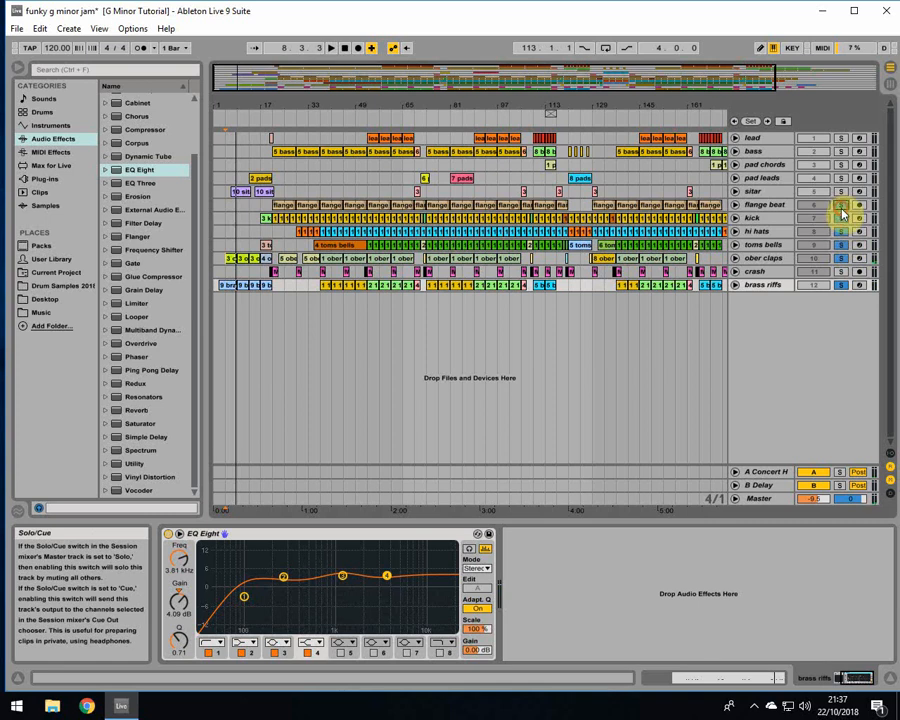
{"action": "left_click", "coordinate": [375, 140]}
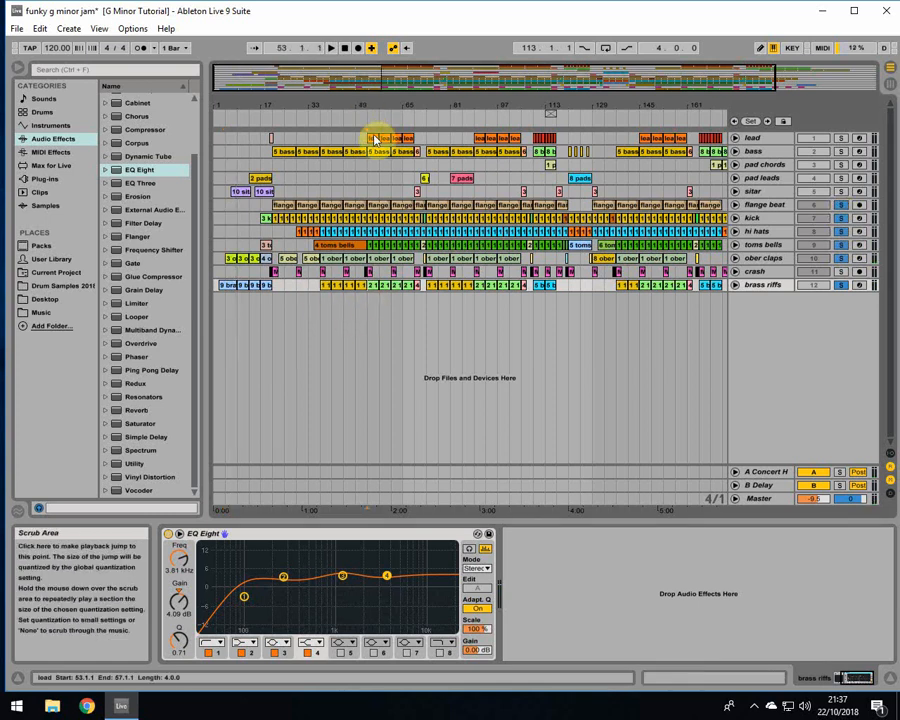
{"action": "left_click_drag", "start_coordinate": [540, 107], "coordinate": [415, 119]}
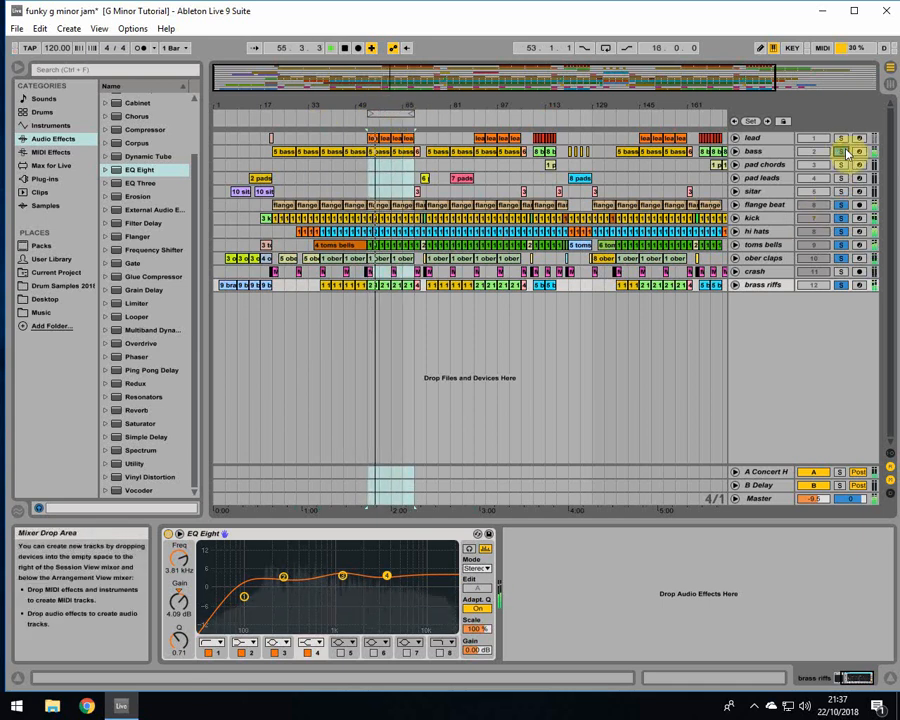
{"action": "left_click", "coordinate": [604, 48]}
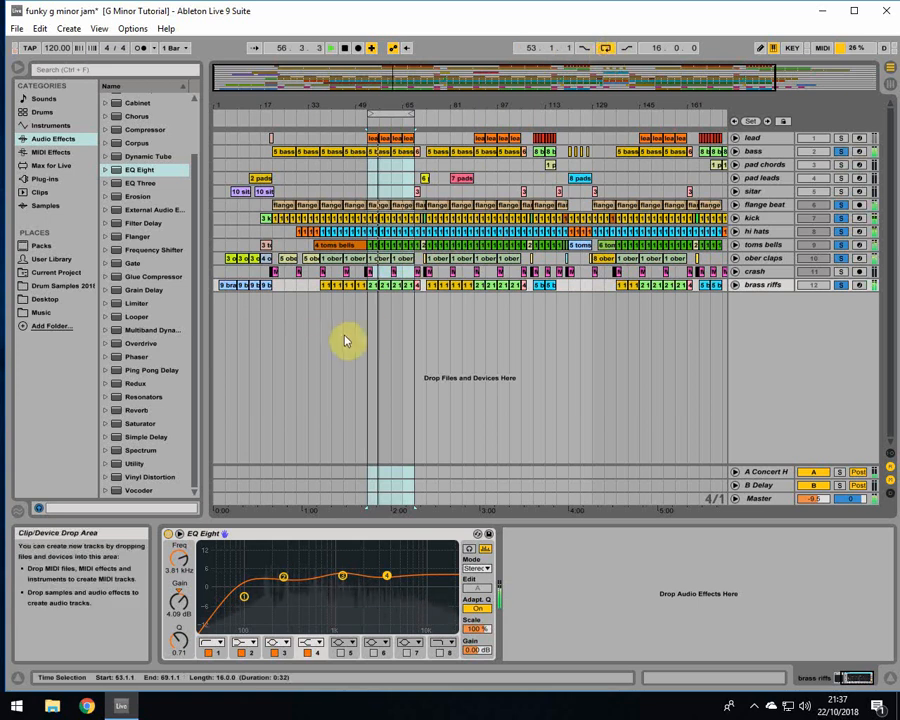
Insert a Compressor between the Obxd64 instrument and EQ Eight on the brass riffs track
{"action": "left_click", "coordinate": [376, 286]}
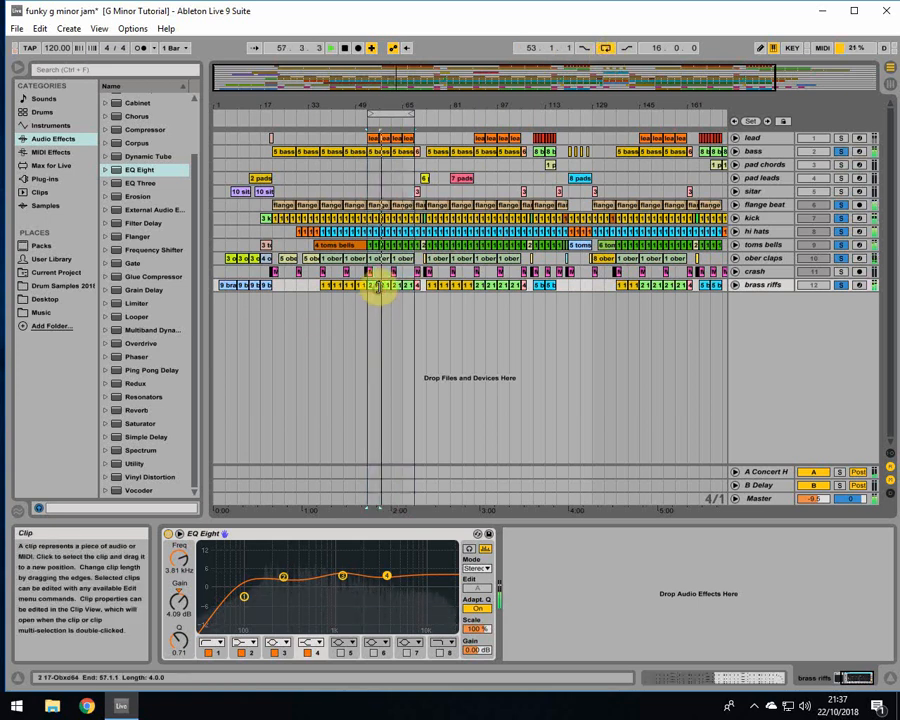
{"action": "key", "text": "Tab"}
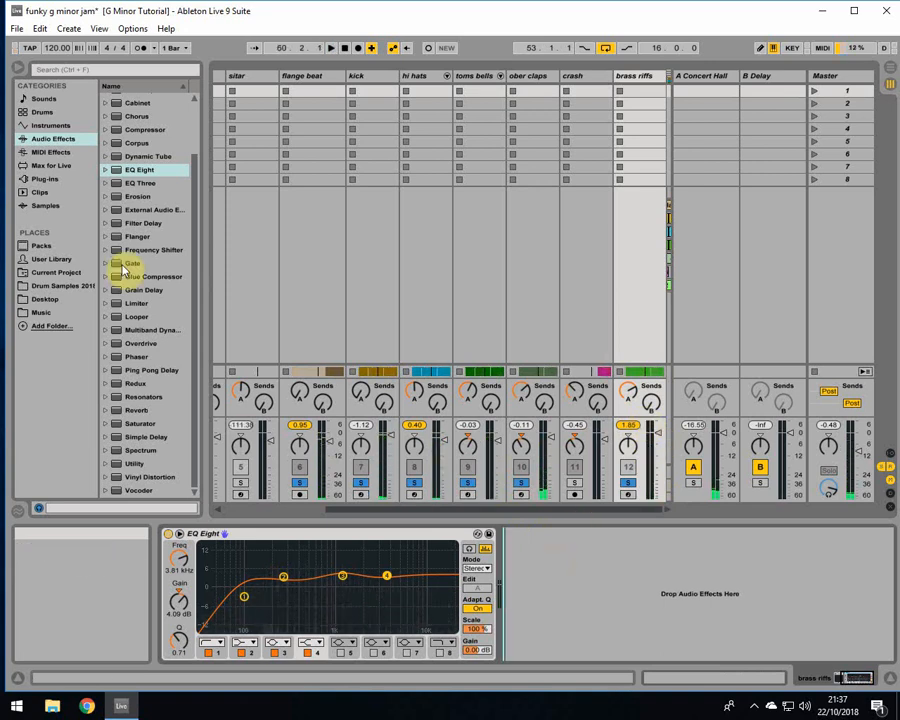
{"action": "left_click_drag", "start_coordinate": [147, 133], "coordinate": [287, 538]}
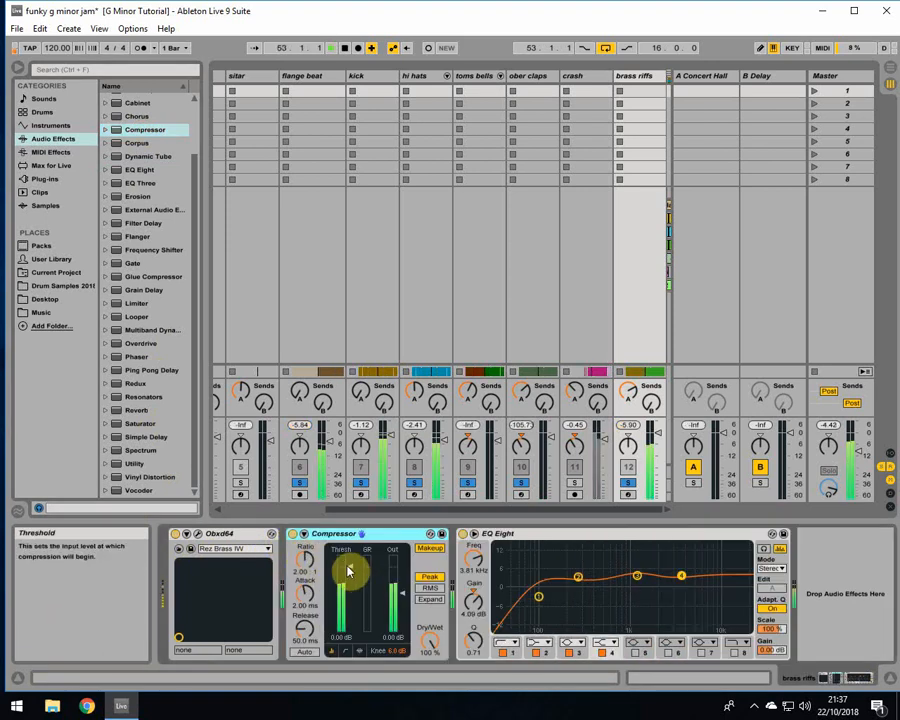
Set the brass riffs Compressor threshold to -14.2 dB and the track volume to about -1.6 dB during playback
{"action": "left_click_drag", "start_coordinate": [350, 567], "coordinate": [349, 577]}
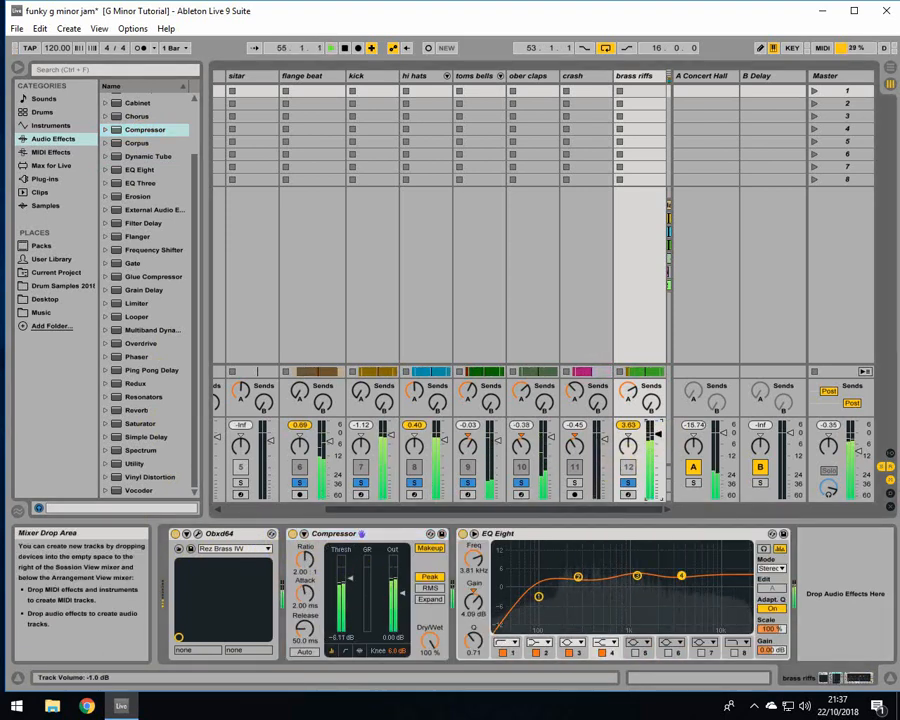
{"action": "left_click_drag", "start_coordinate": [350, 581], "coordinate": [350, 593]}
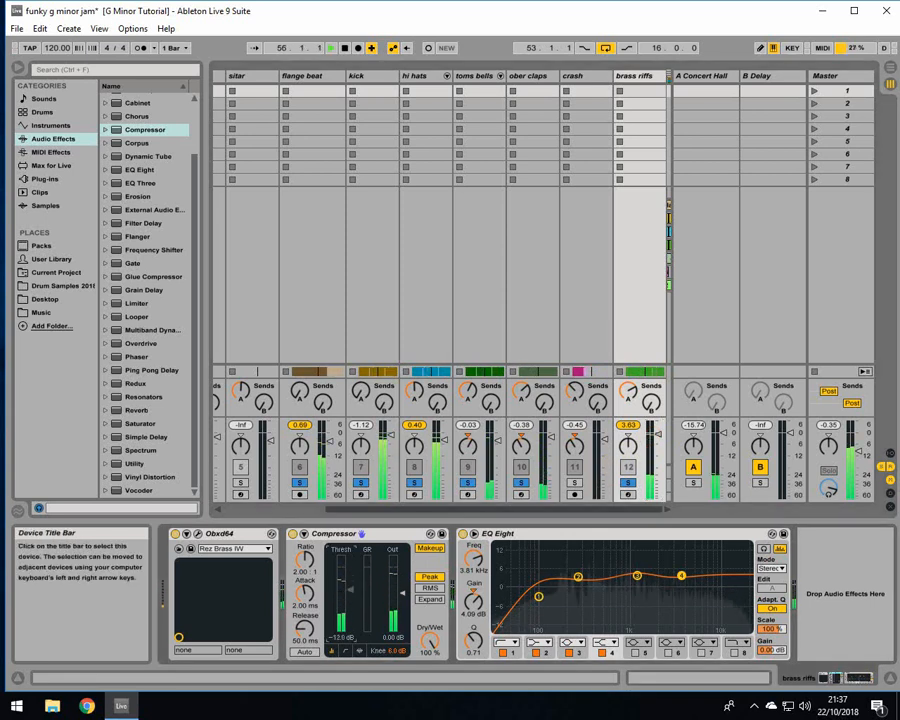
{"action": "key", "text": "space"}
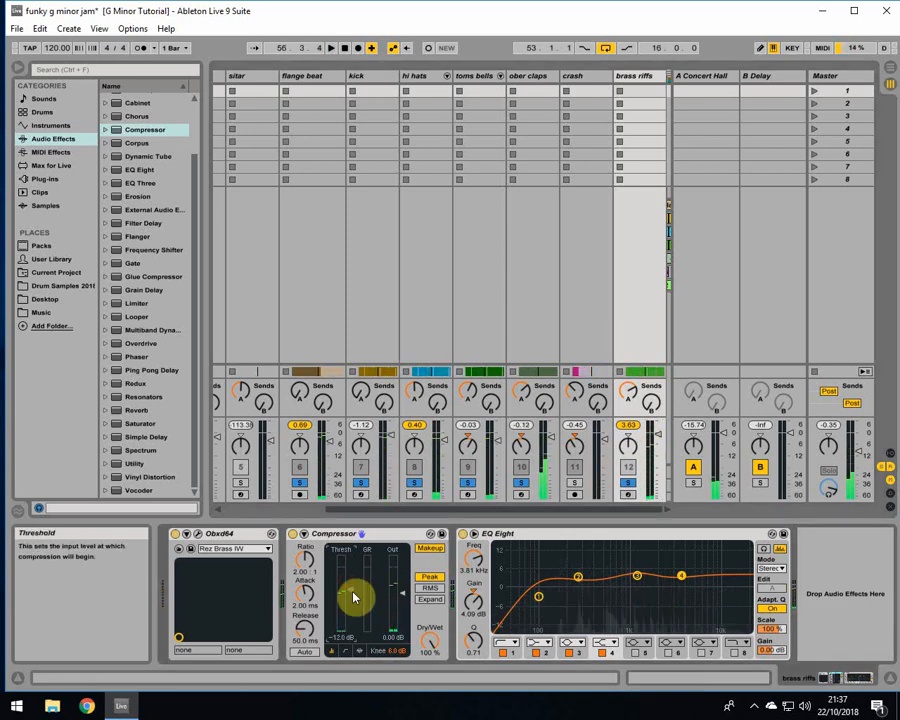
{"action": "key", "text": "space"}
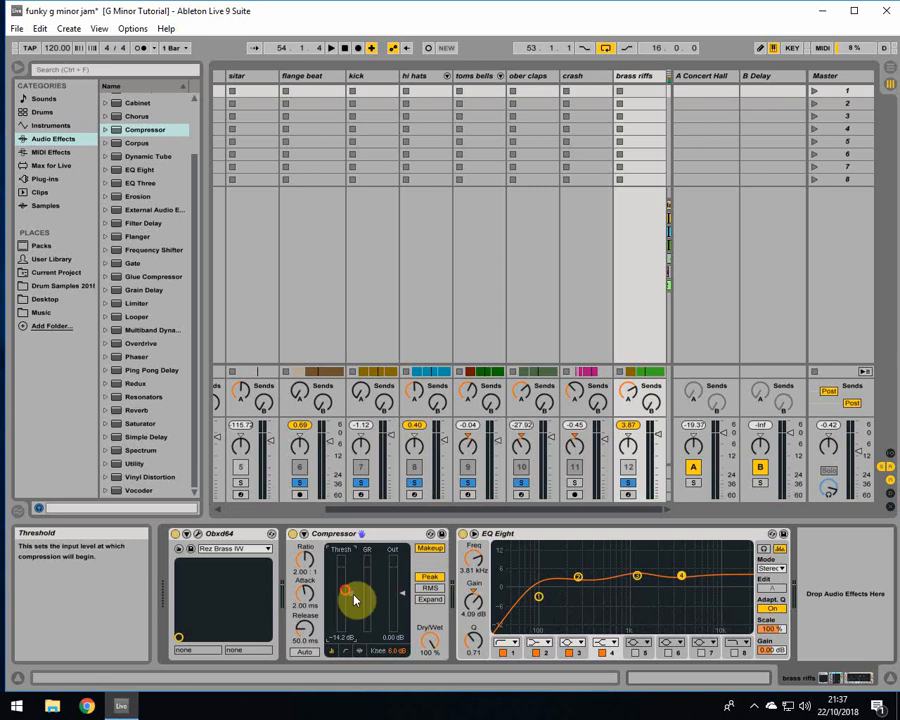
{"action": "key", "text": "space"}
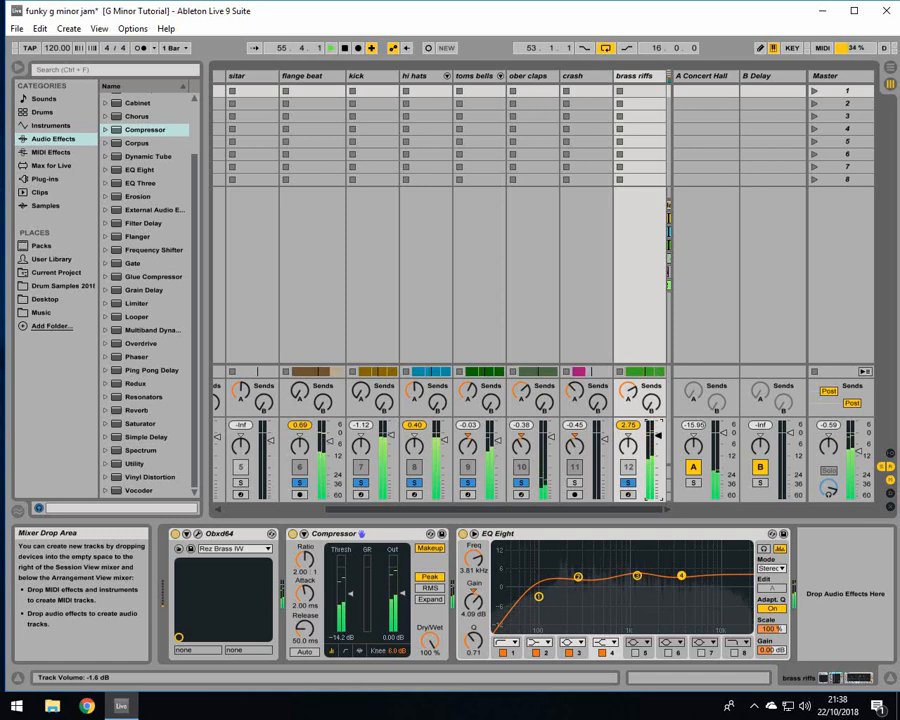
Listen to brass riffs alone in the arrangement, and clear all track solos
{"action": "left_click", "coordinate": [889, 72]}
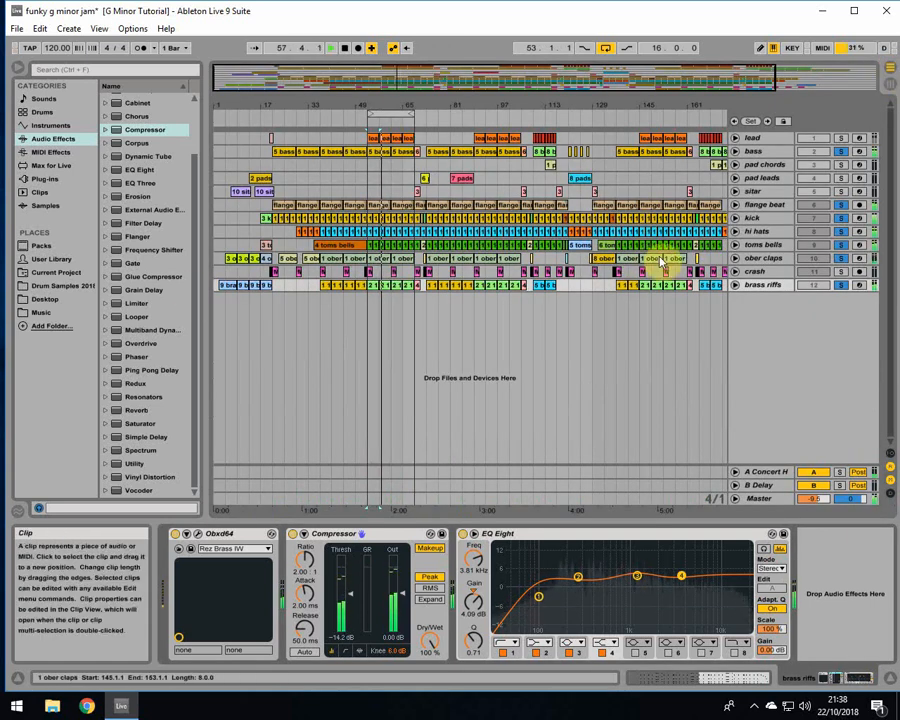
{"action": "left_click", "coordinate": [399, 307]}
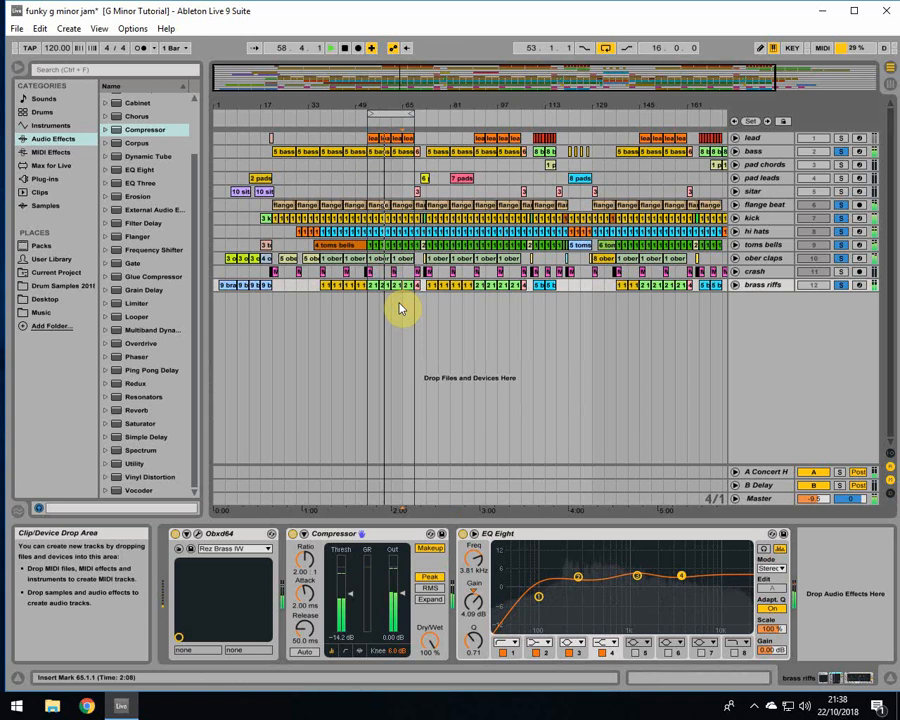
{"action": "left_click", "coordinate": [841, 286]}
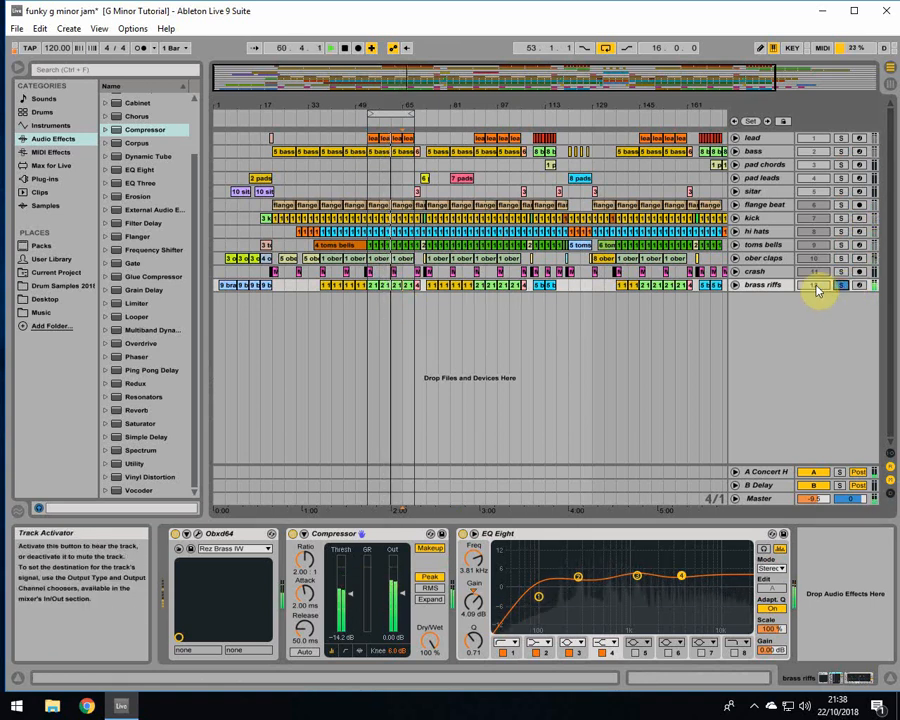
{"action": "left_click", "coordinate": [841, 287]}
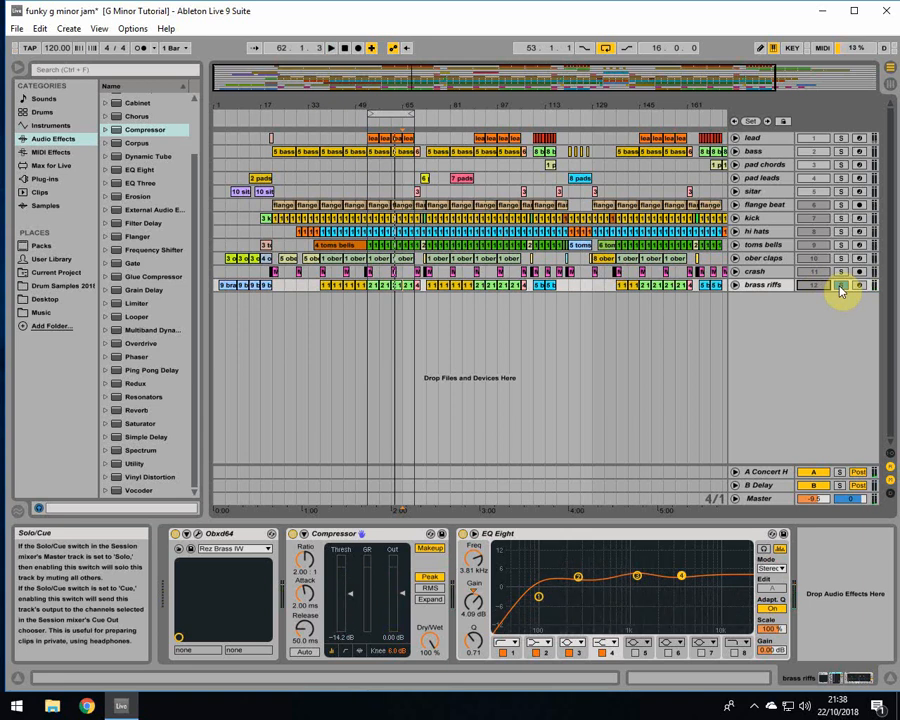
{"action": "left_click", "coordinate": [840, 286]}
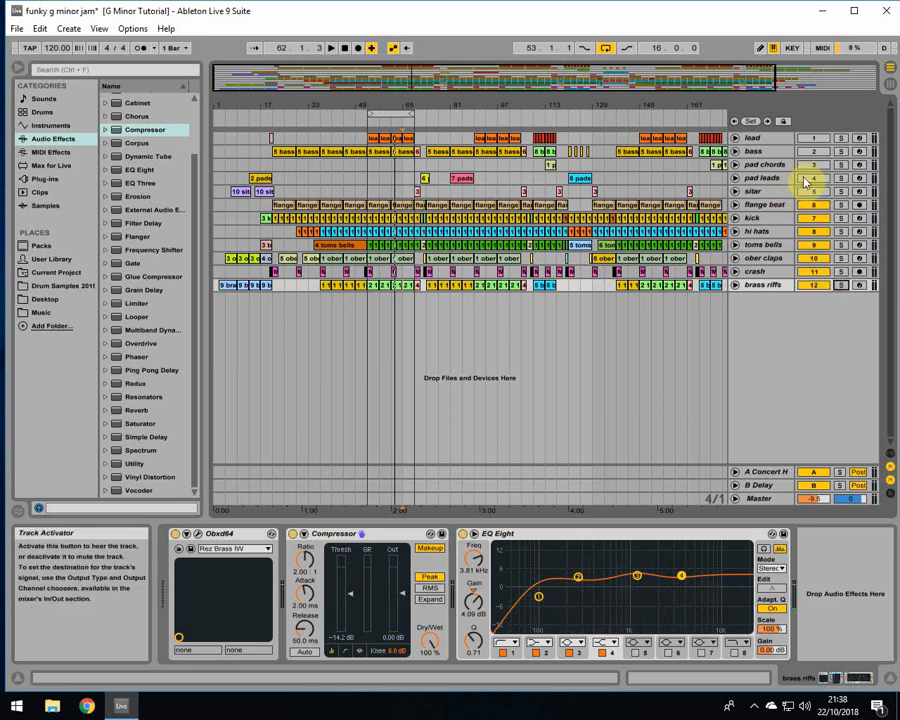
Unfold the ober claps track and show its Ping Pong Delay Dry/Wet automation around bars 17 to 21
{"action": "left_click", "coordinate": [270, 207]}
{"action": "left_click", "coordinate": [260, 232]}
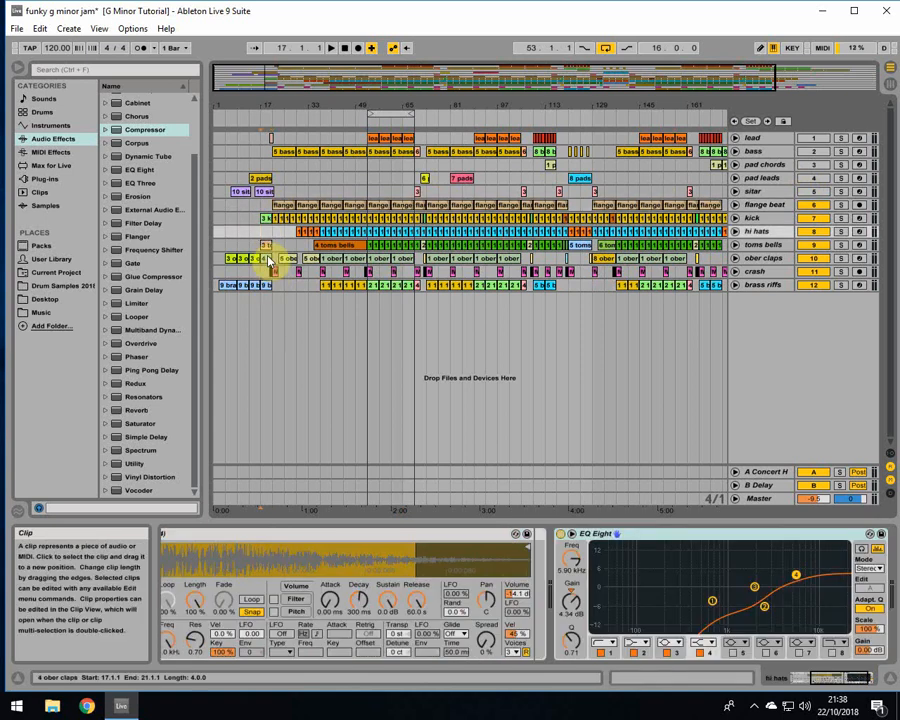
{"action": "left_click", "coordinate": [268, 258]}
{"action": "left_click", "coordinate": [736, 258]}
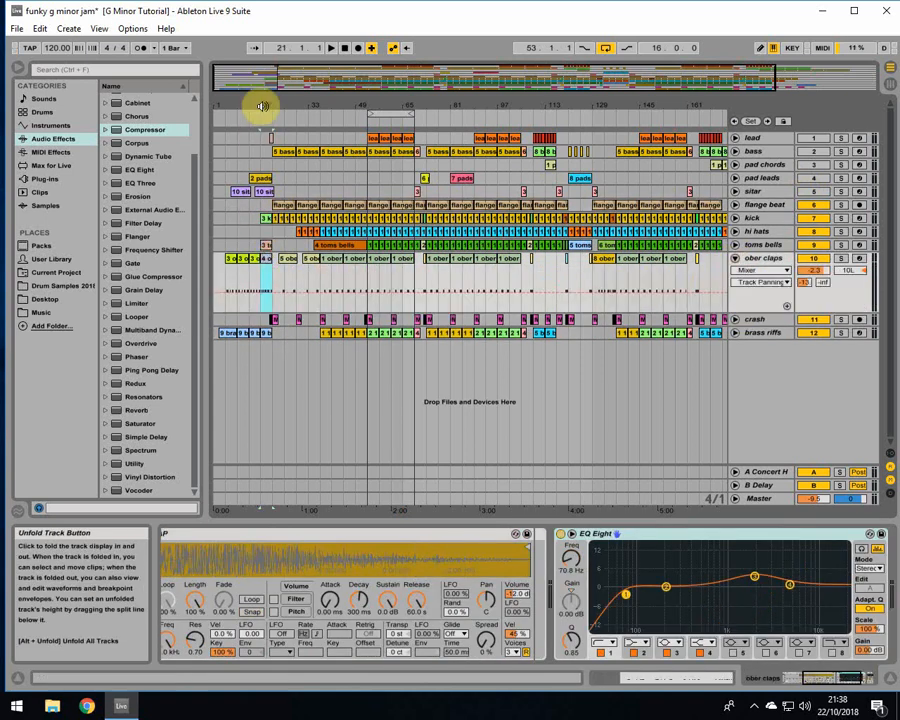
{"action": "left_click_drag", "start_coordinate": [264, 105], "coordinate": [353, 105]}
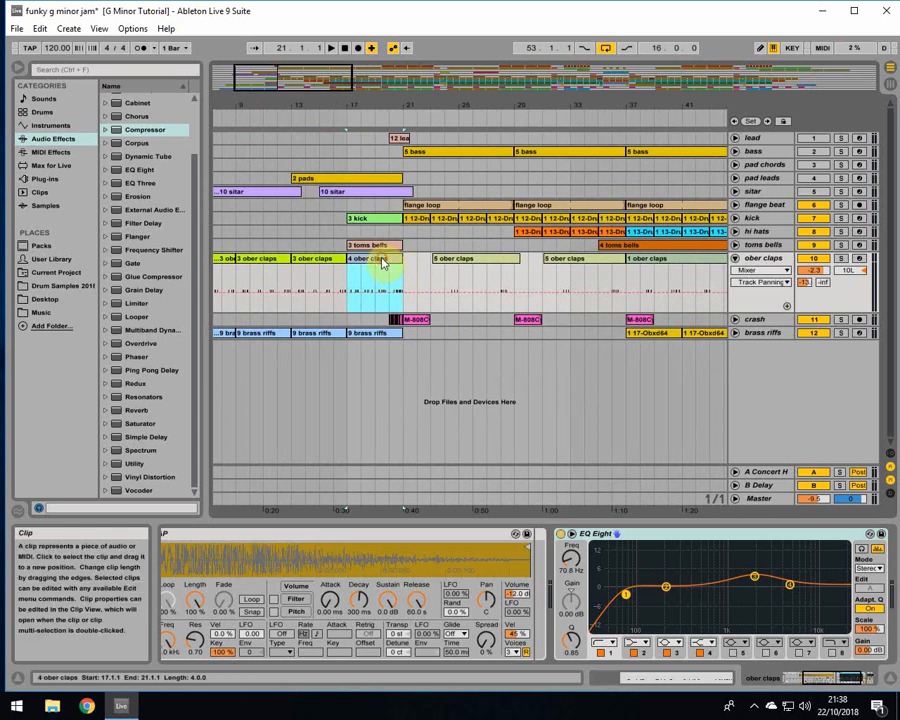
{"action": "left_click", "coordinate": [760, 270]}
{"action": "left_click", "coordinate": [765, 338]}
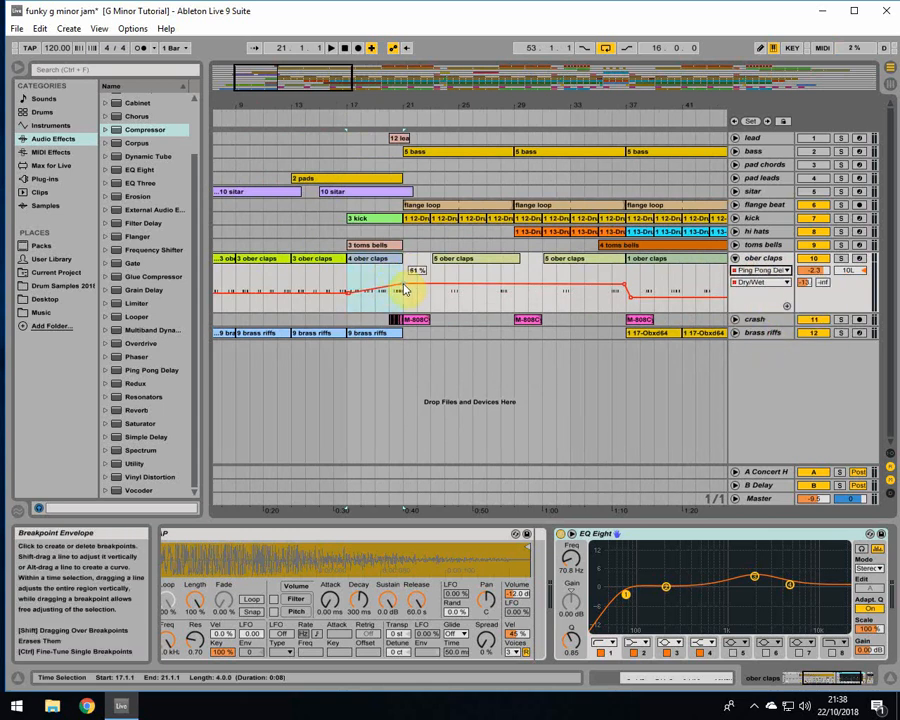
Solo ober claps, lower its Dry/Wet automation point at bar 21 with the rise ending at bar 22, and check it in the mix
{"action": "left_click_drag", "start_coordinate": [416, 100], "coordinate": [357, 281]}
{"action": "left_click", "coordinate": [840, 258]}
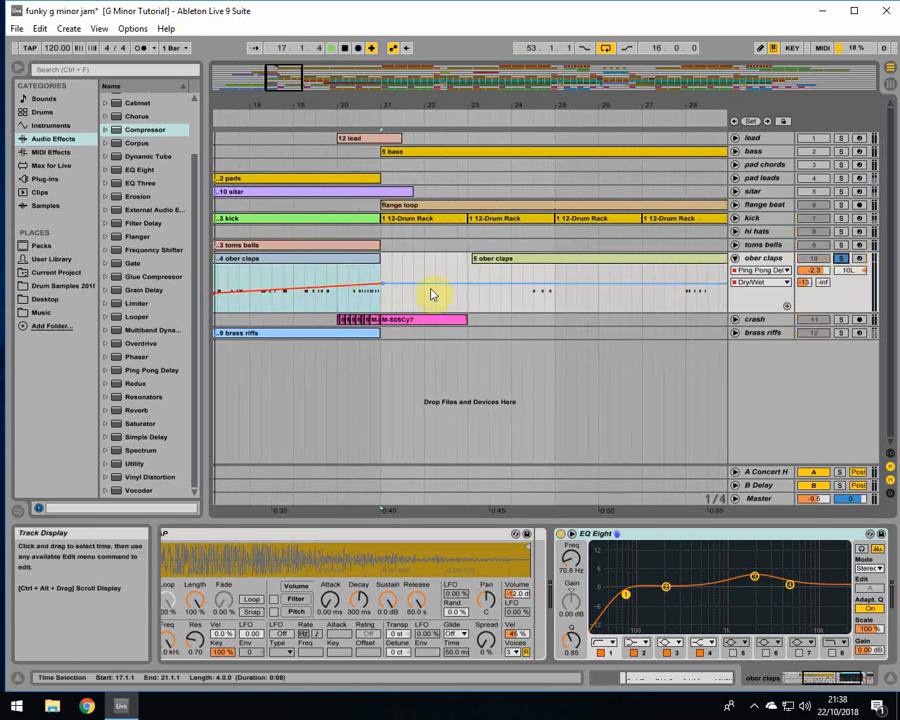
{"action": "left_click", "coordinate": [342, 274]}
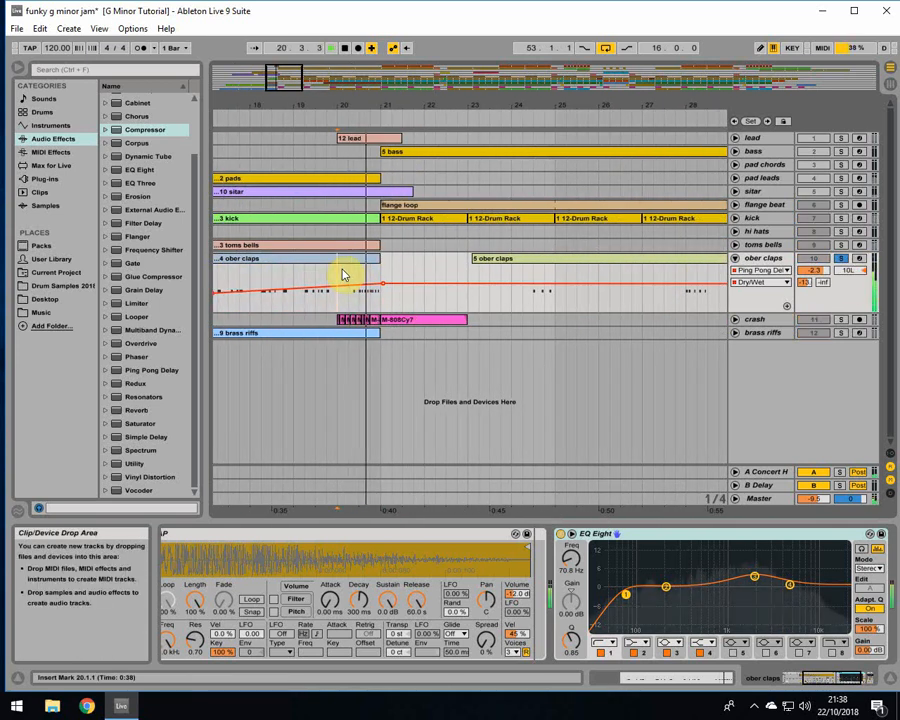
{"action": "key", "text": "space"}
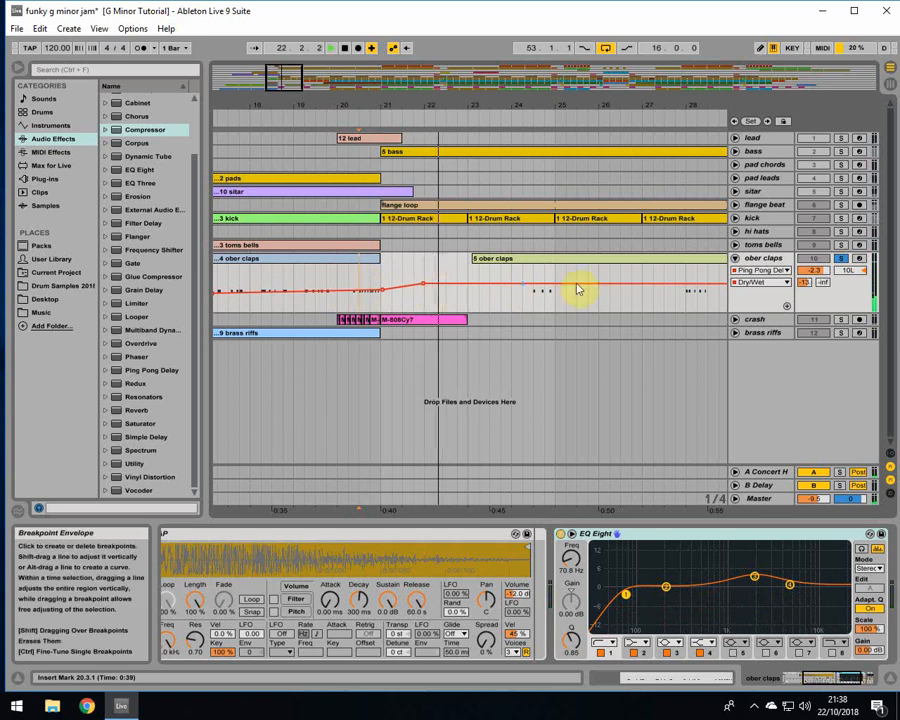
{"action": "left_click", "coordinate": [840, 258]}
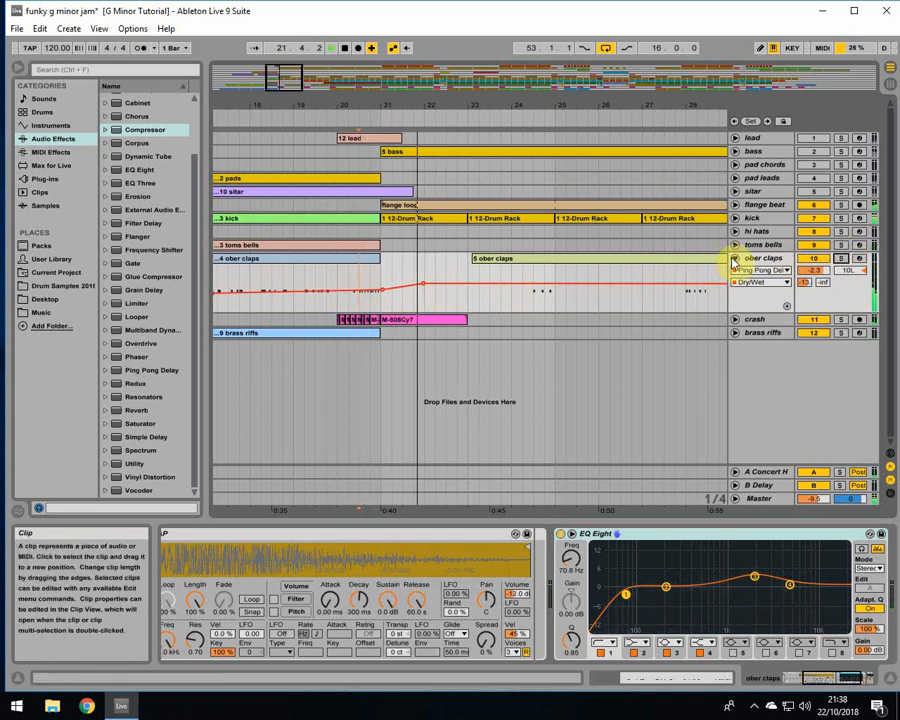
{"action": "left_click", "coordinate": [734, 258]}
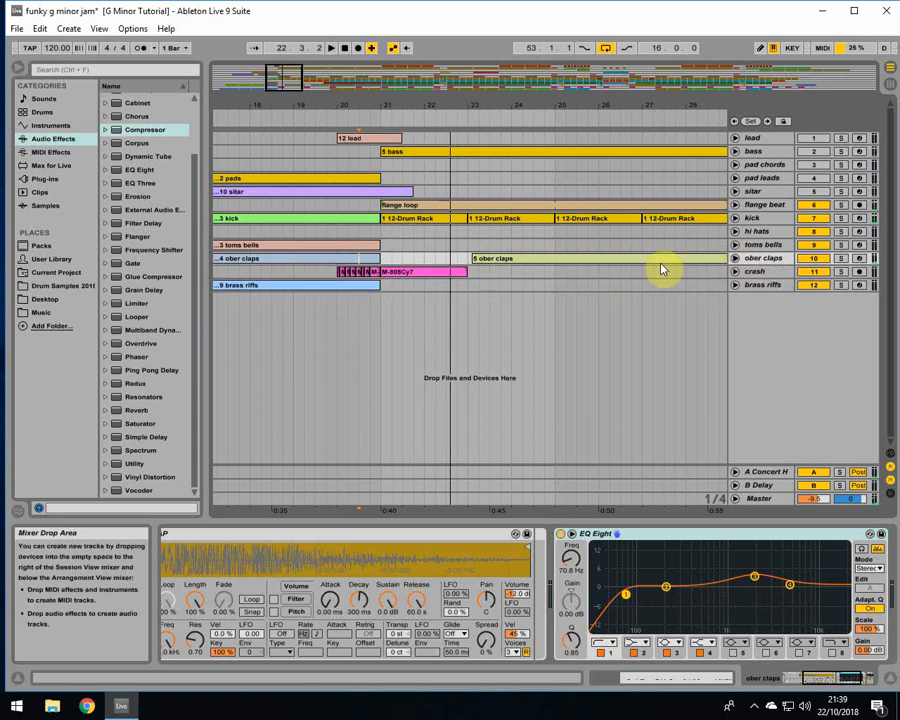
Activate and solo the sitar track, and play its part from bar 7
{"action": "left_click", "coordinate": [338, 306]}
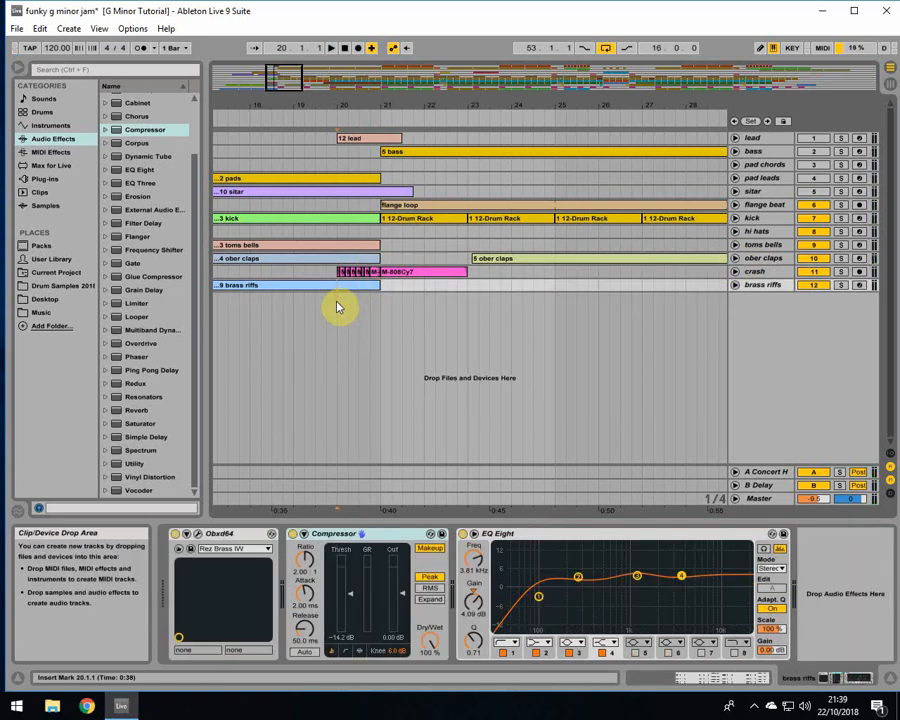
{"action": "left_click_drag", "start_coordinate": [352, 104], "coordinate": [352, 66]}
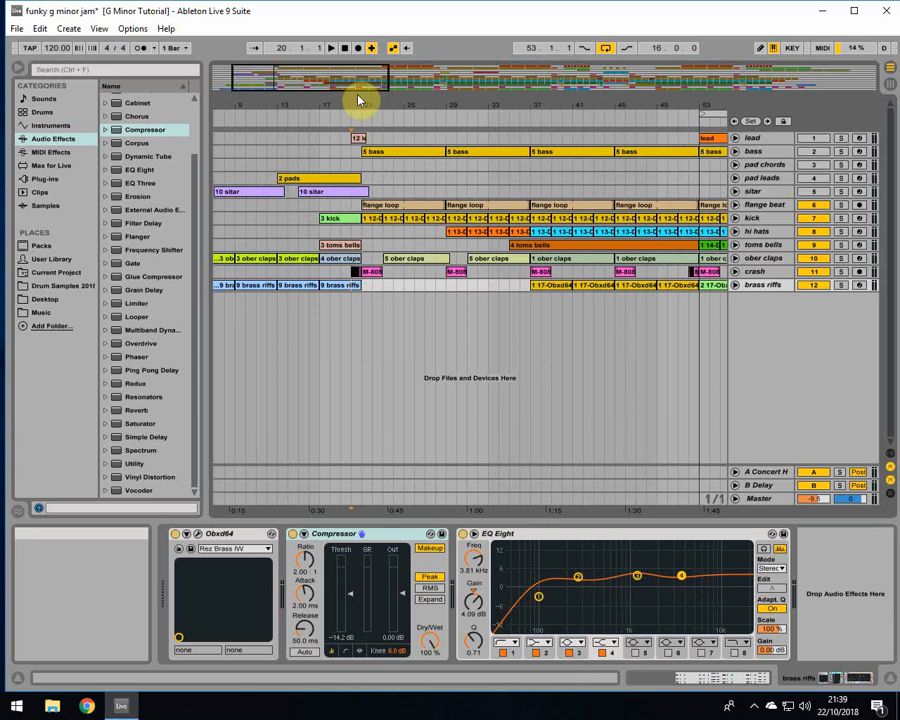
{"action": "left_click_drag", "start_coordinate": [301, 106], "coordinate": [352, 96]}
{"action": "left_click", "coordinate": [271, 191]}
{"action": "left_click", "coordinate": [804, 191]}
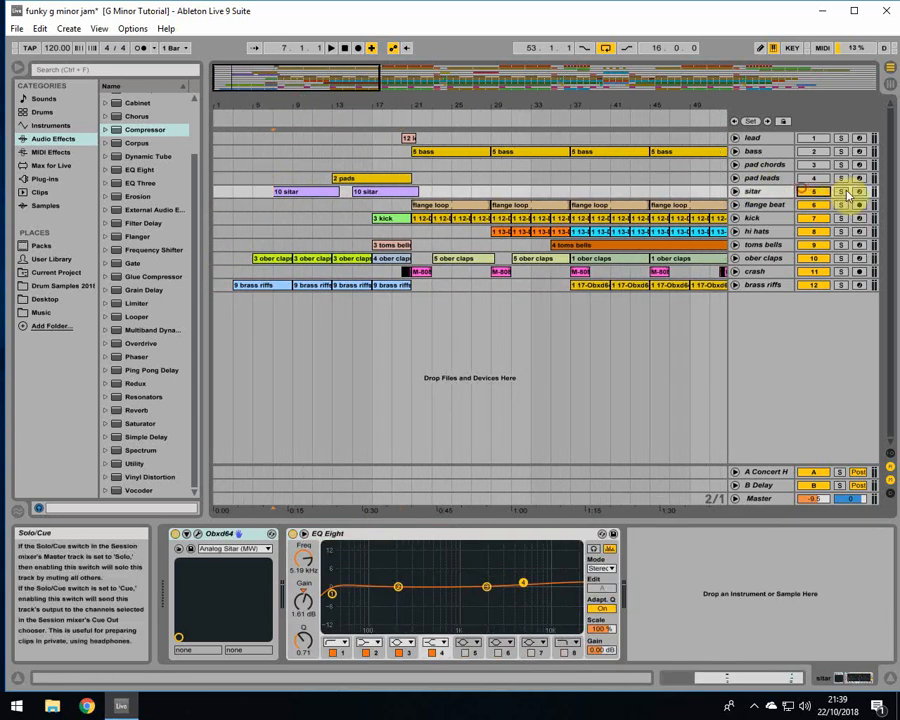
{"action": "left_click", "coordinate": [841, 191]}
{"action": "key", "text": "space"}
{"action": "left_click", "coordinate": [735, 191]}
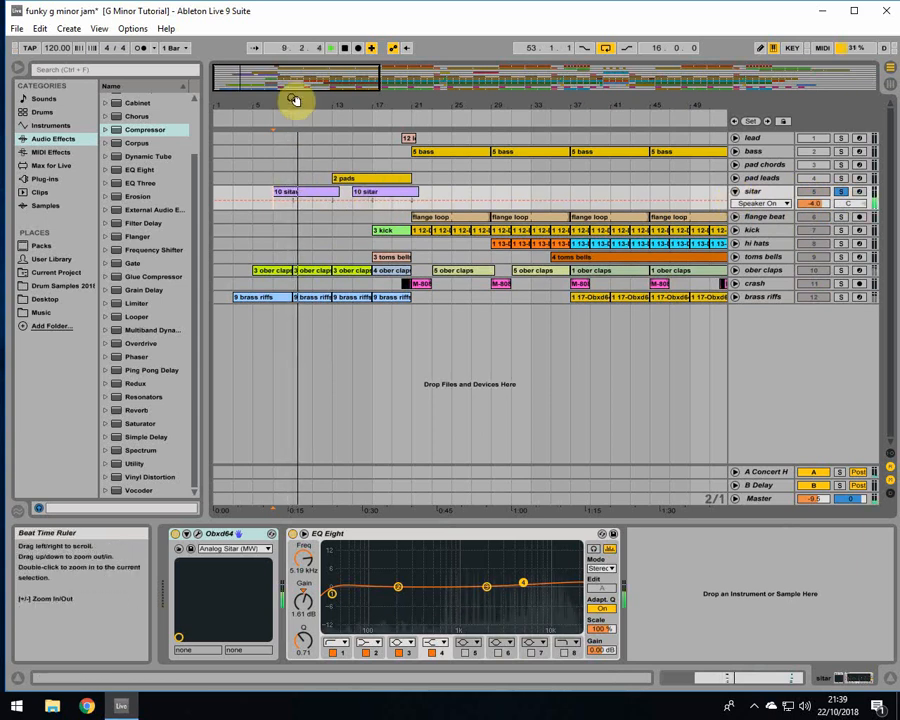
On the sitar's EQ Eight, set band 1 to 300 Hz with Q 0.39, band 2 just below 1 kHz, and band 4 to 6.01 kHz at 3.10 dB
{"action": "left_click", "coordinate": [310, 193]}
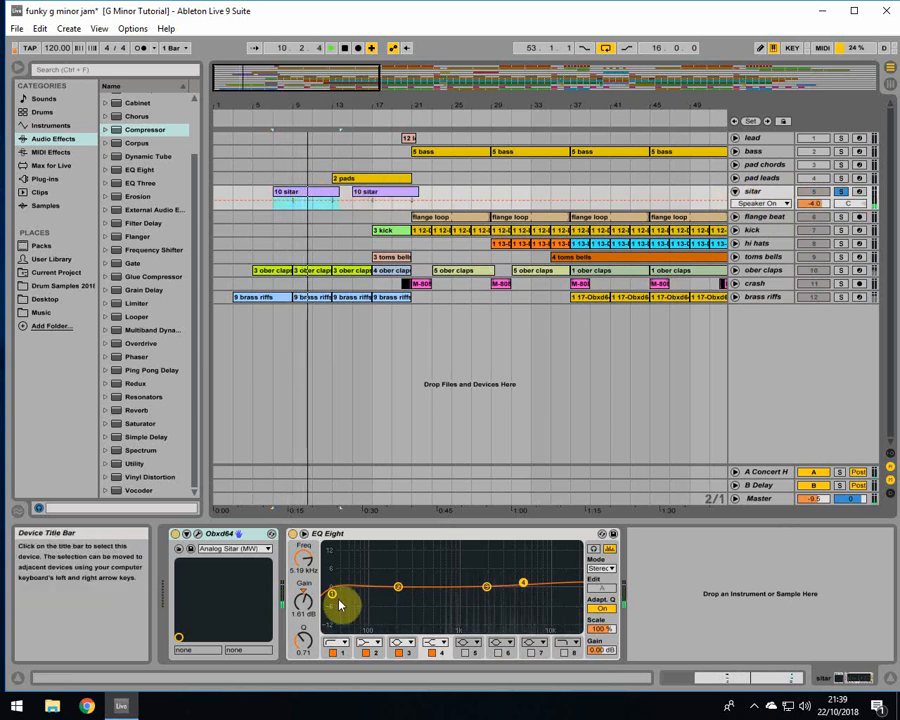
{"action": "left_click_drag", "start_coordinate": [338, 598], "coordinate": [453, 588]}
{"action": "left_click_drag", "start_coordinate": [382, 597], "coordinate": [413, 607]}
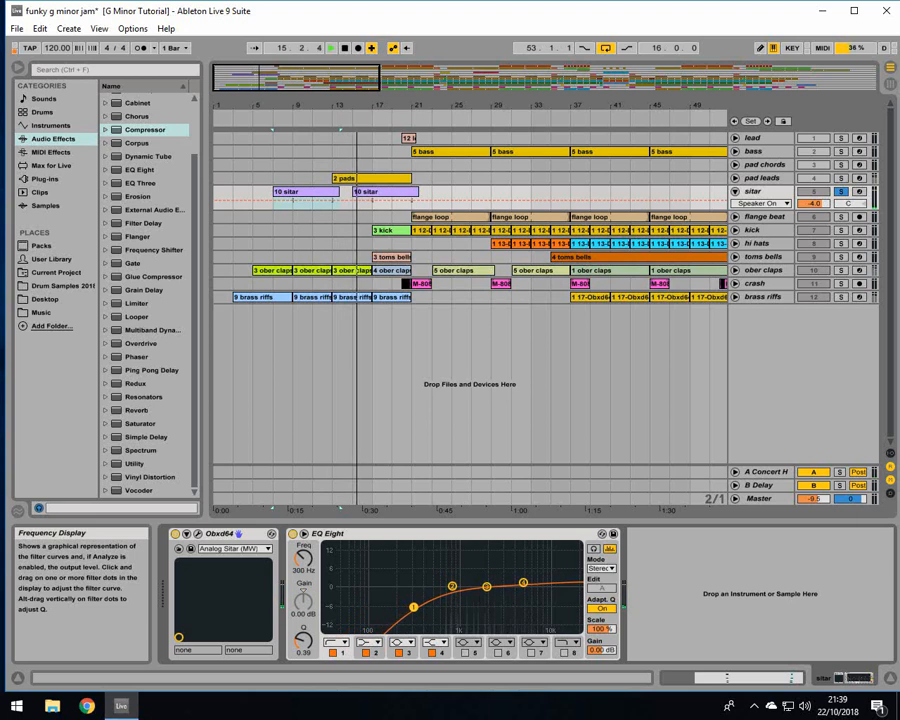
{"action": "left_click", "coordinate": [523, 583]}
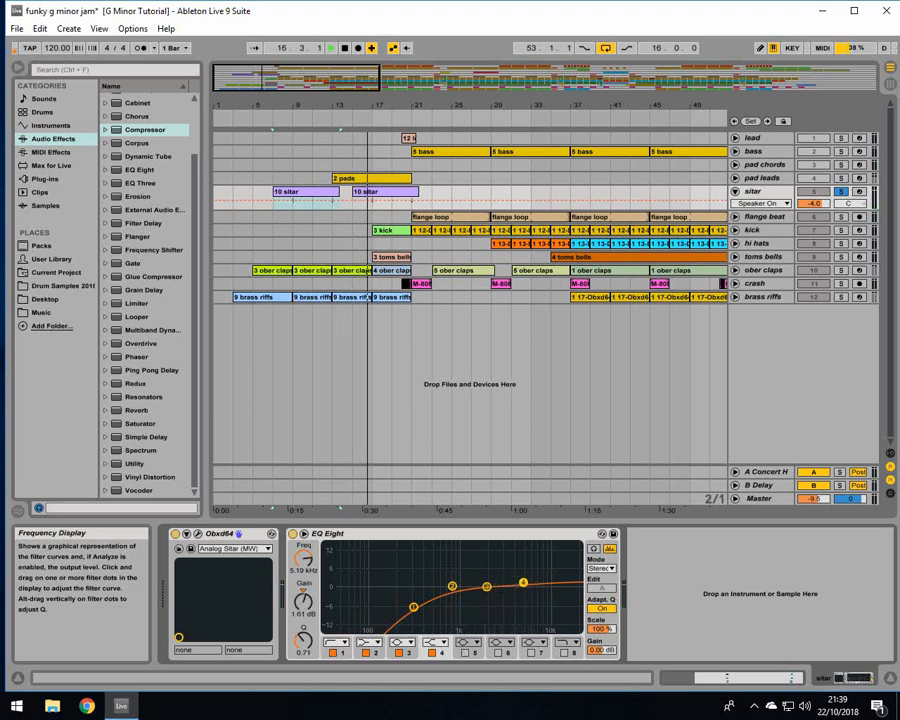
{"action": "left_click_drag", "start_coordinate": [523, 583], "coordinate": [528, 579]}
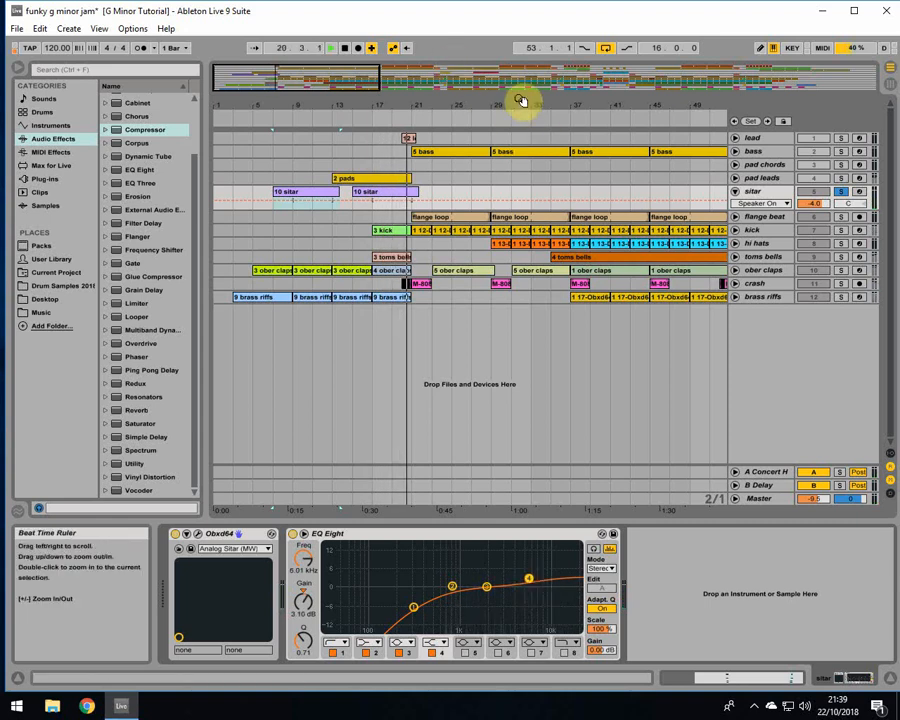
Turn off the sitar solo and activate the bass, pad chords and pad leads tracks
{"action": "left_click", "coordinate": [838, 191]}
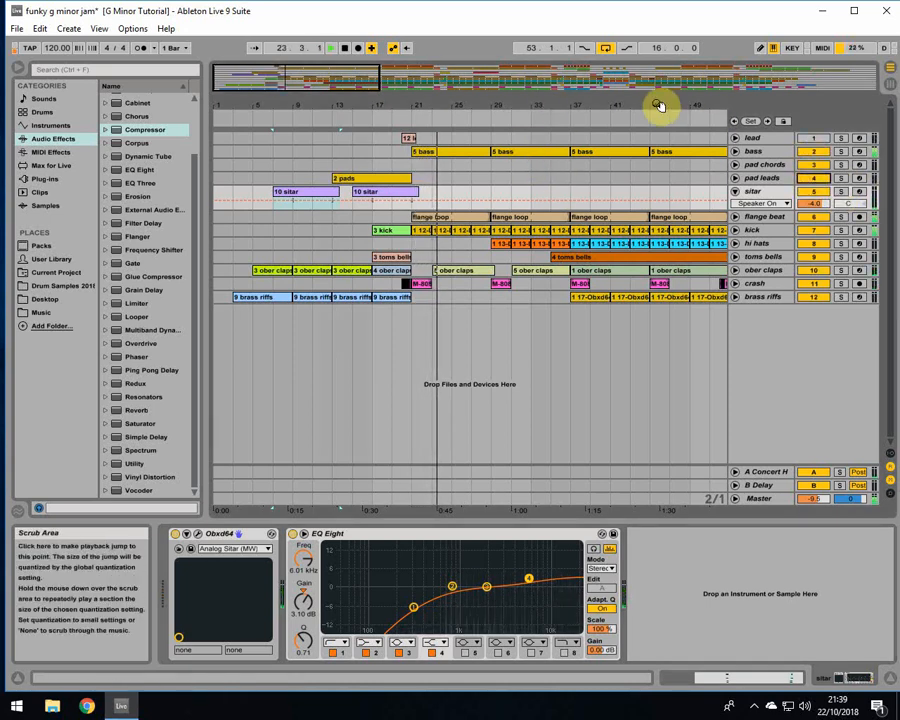
Play the mix from a four-bar loop at bar 69, select the pad leads clip at bar 71, and switch the arrangement loop off
{"action": "left_click_drag", "start_coordinate": [656, 104], "coordinate": [548, 70]}
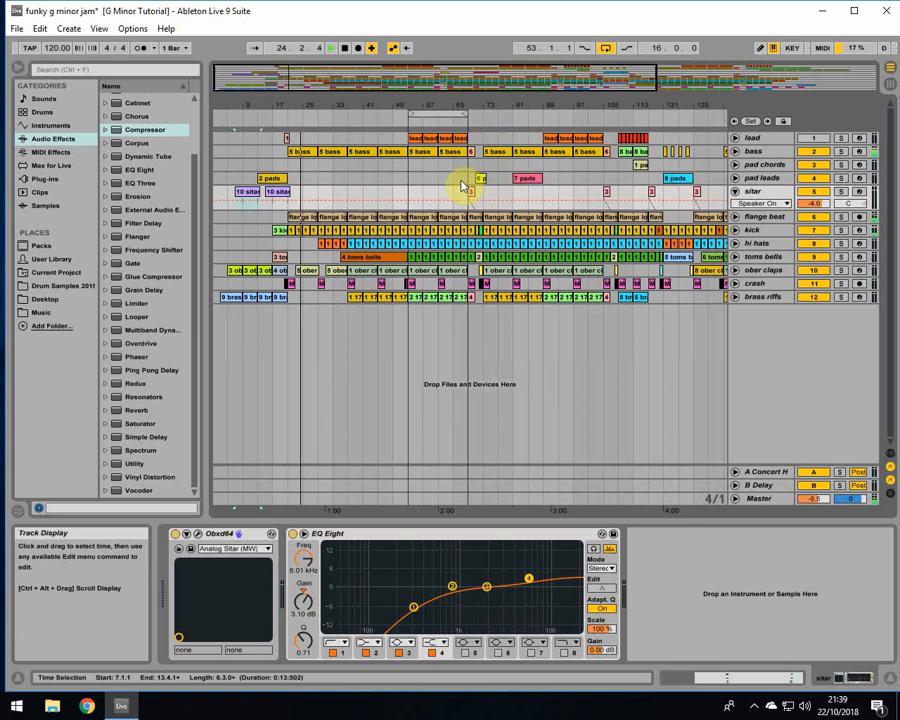
{"action": "left_click", "coordinate": [408, 195]}
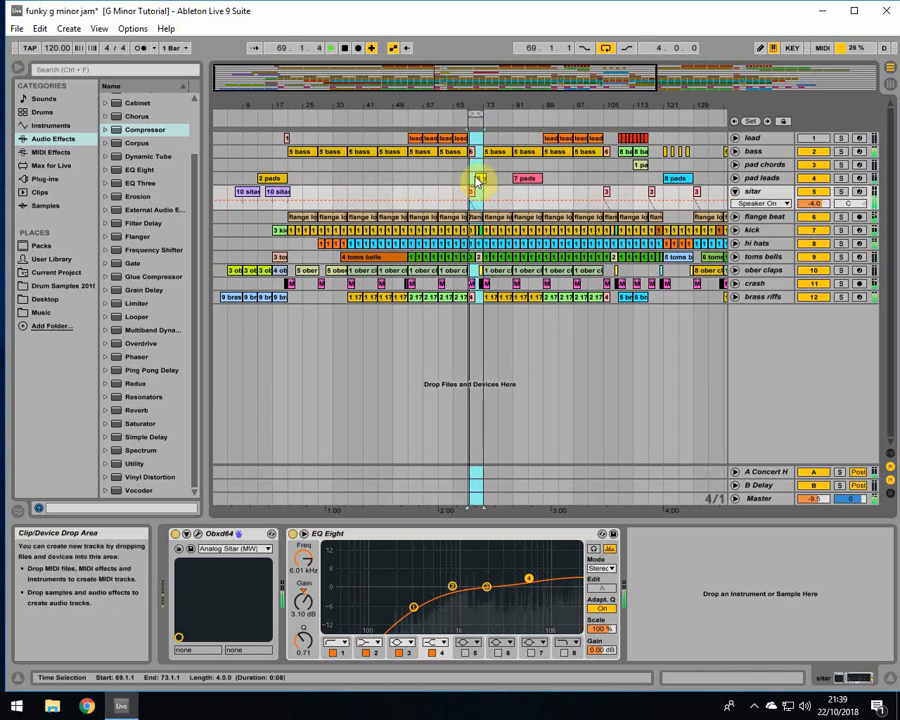
{"action": "left_click", "coordinate": [478, 180]}
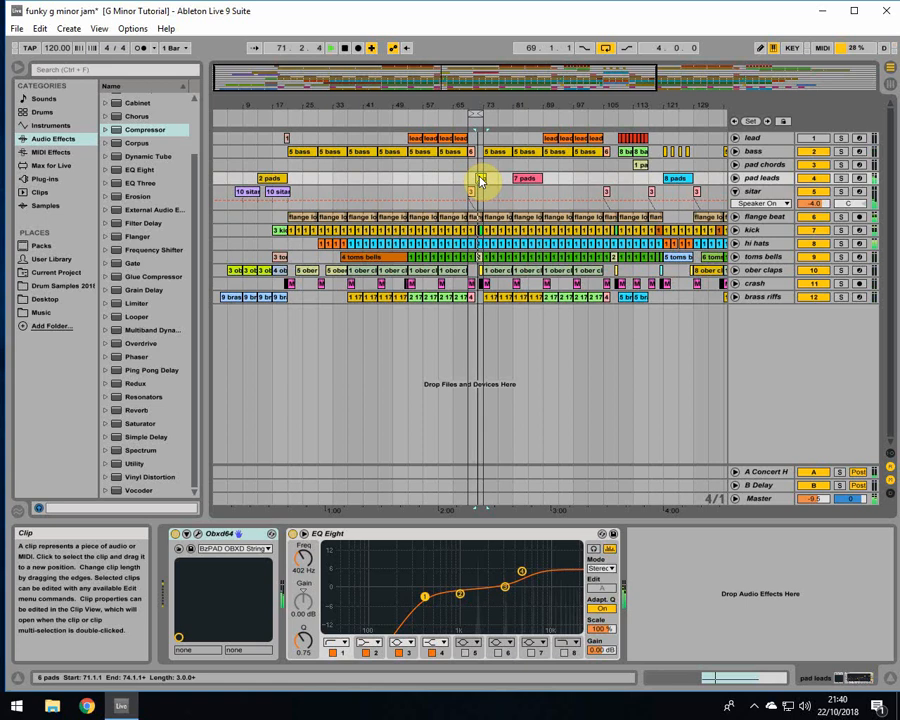
{"action": "left_click", "coordinate": [605, 49]}
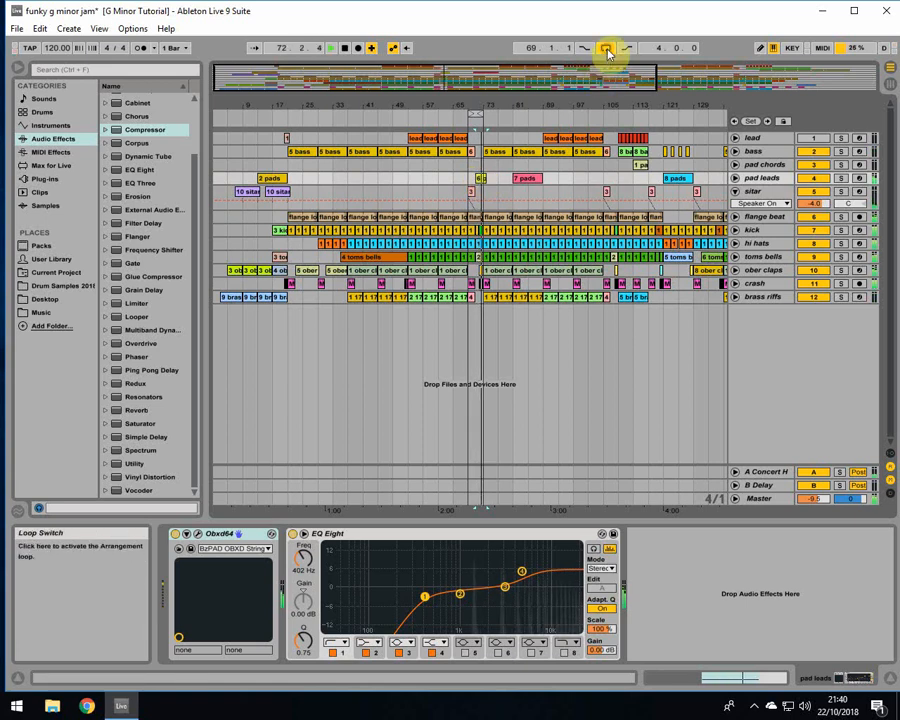
Set the playback start at bar 81 on the pad leads track and fold the sitar track
{"action": "left_click", "coordinate": [515, 177]}
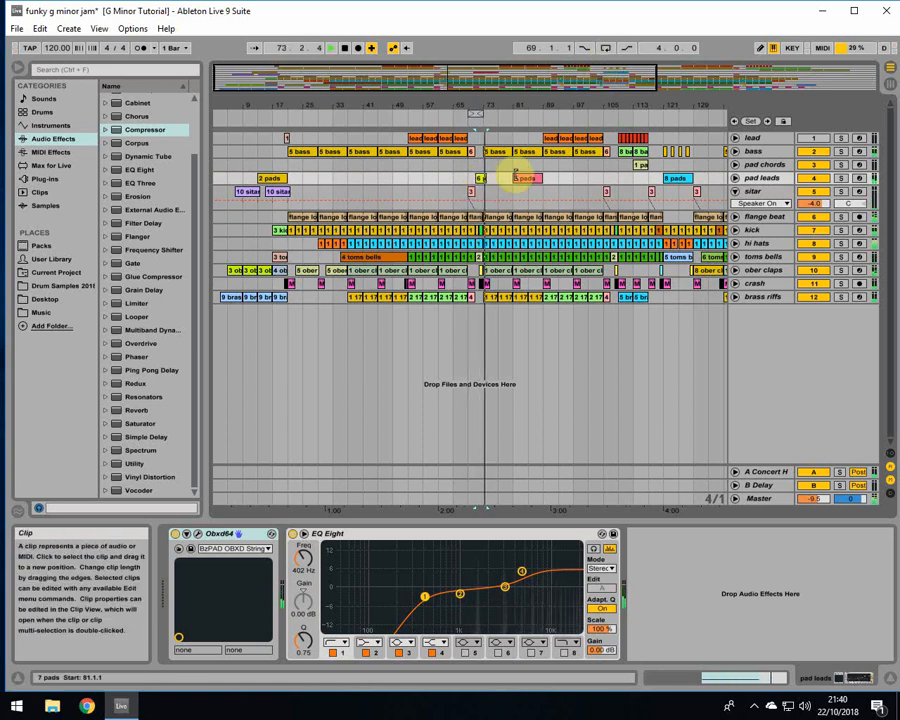
{"action": "left_click", "coordinate": [511, 183]}
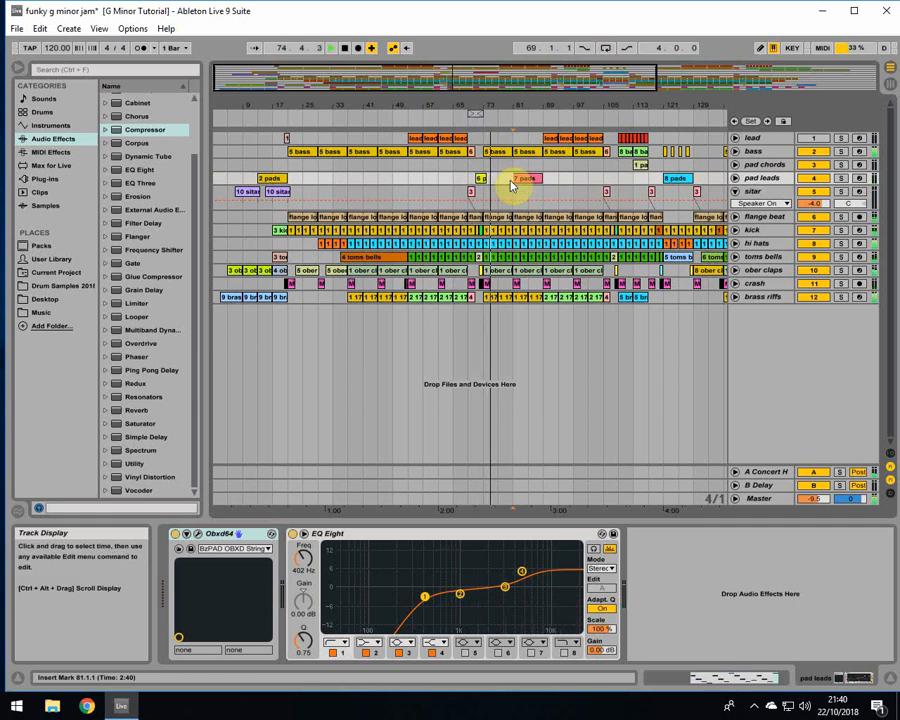
{"action": "left_click", "coordinate": [736, 191]}
In the mixer, lower the brass riffs track's Concert Hall send to -20.0 dB
{"action": "left_click", "coordinate": [770, 291]}
{"action": "left_click", "coordinate": [888, 84]}
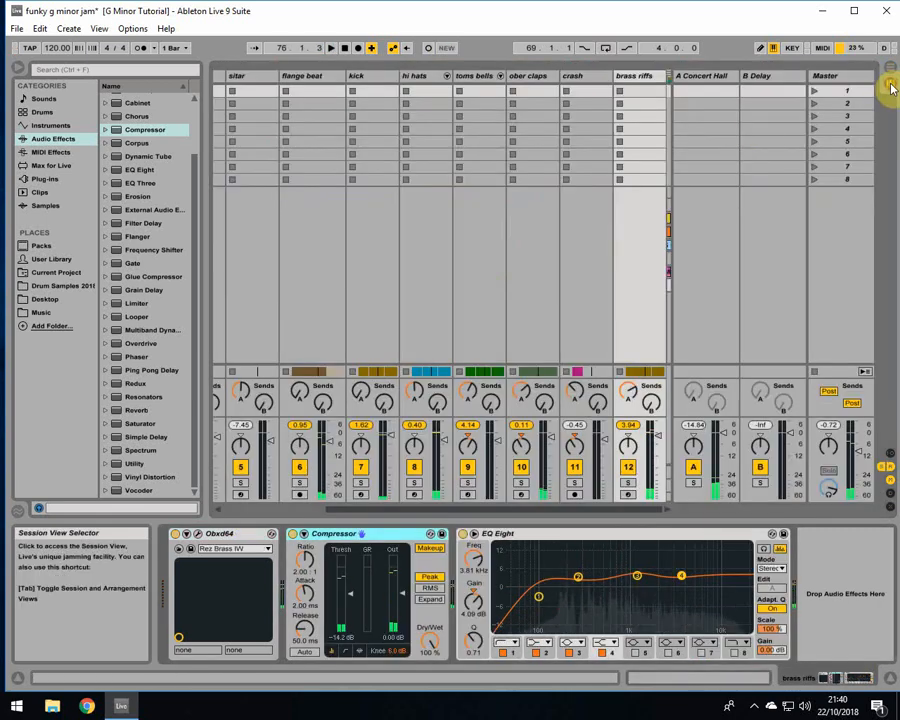
{"action": "left_click_drag", "start_coordinate": [632, 394], "coordinate": [632, 412]}
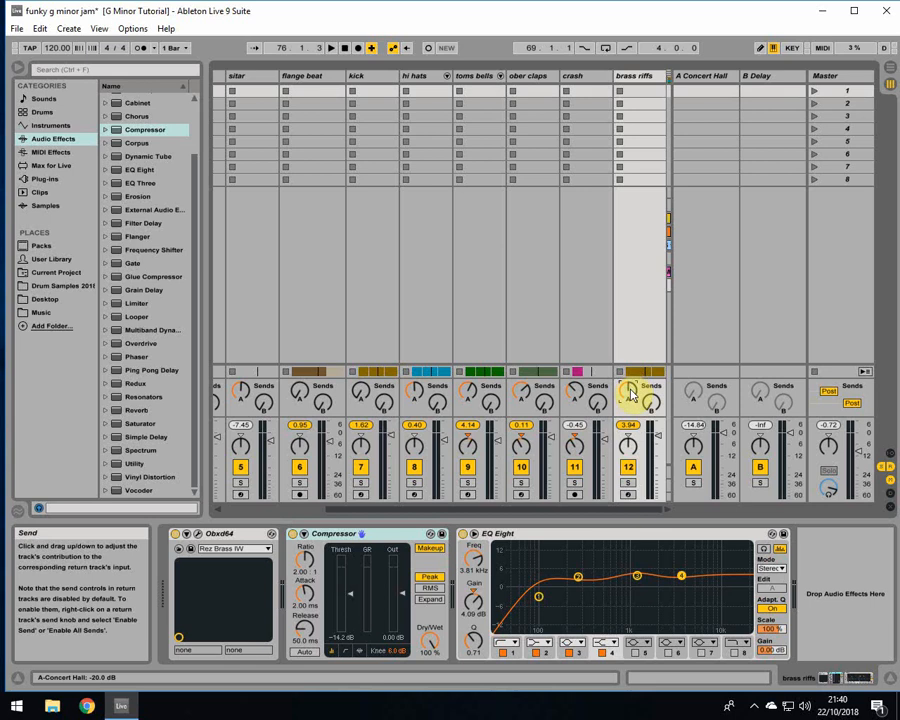
Play the mix from bar 81 and briefly solo the brass riffs to hear the reduced reverb
{"action": "key", "text": "space"}
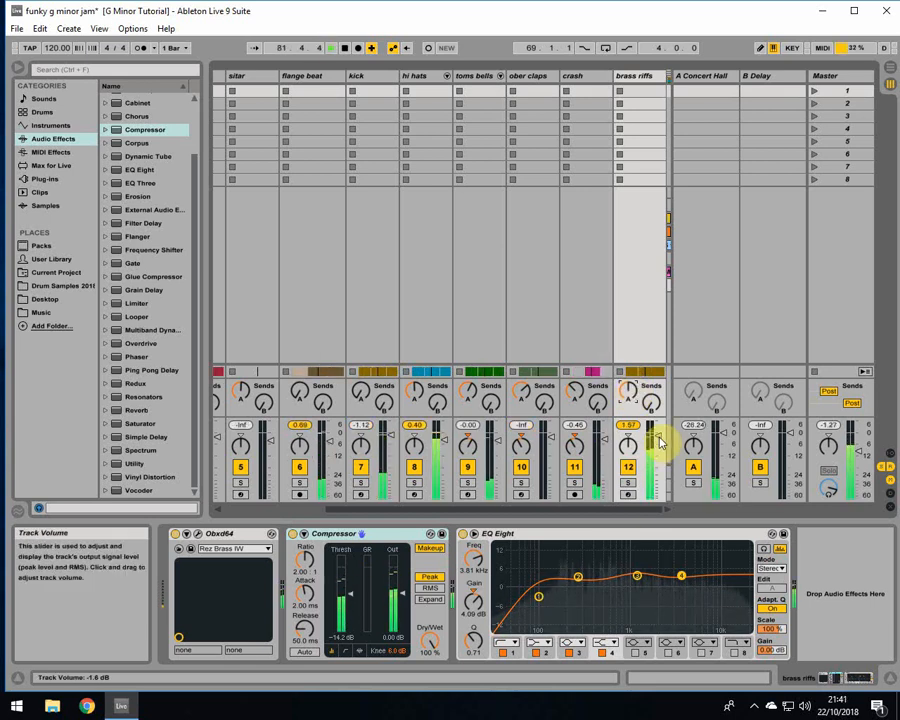
{"action": "left_click", "coordinate": [628, 483]}
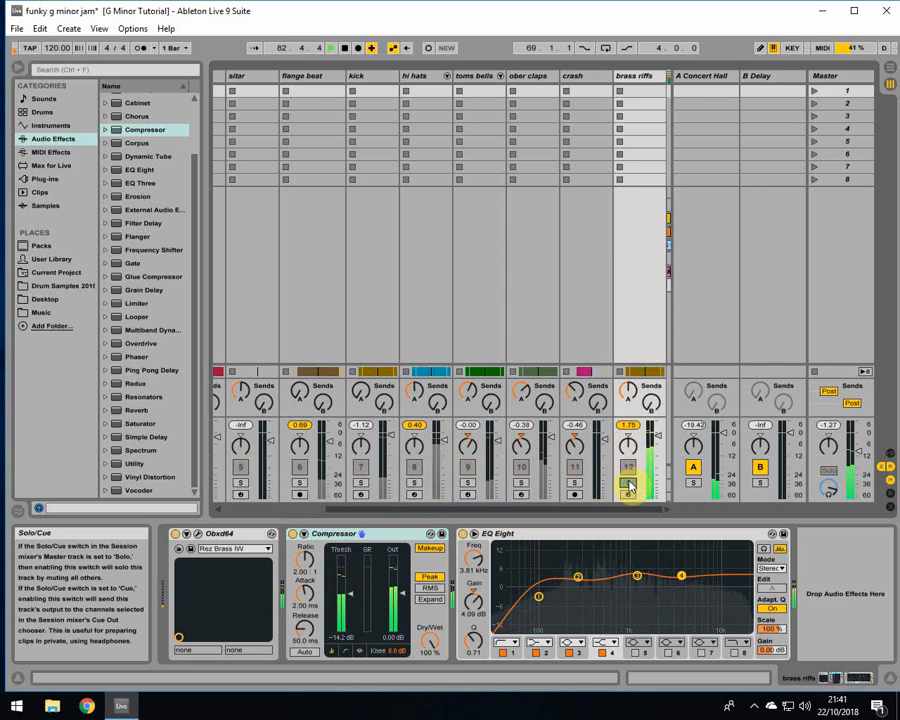
{"action": "left_click", "coordinate": [628, 483]}
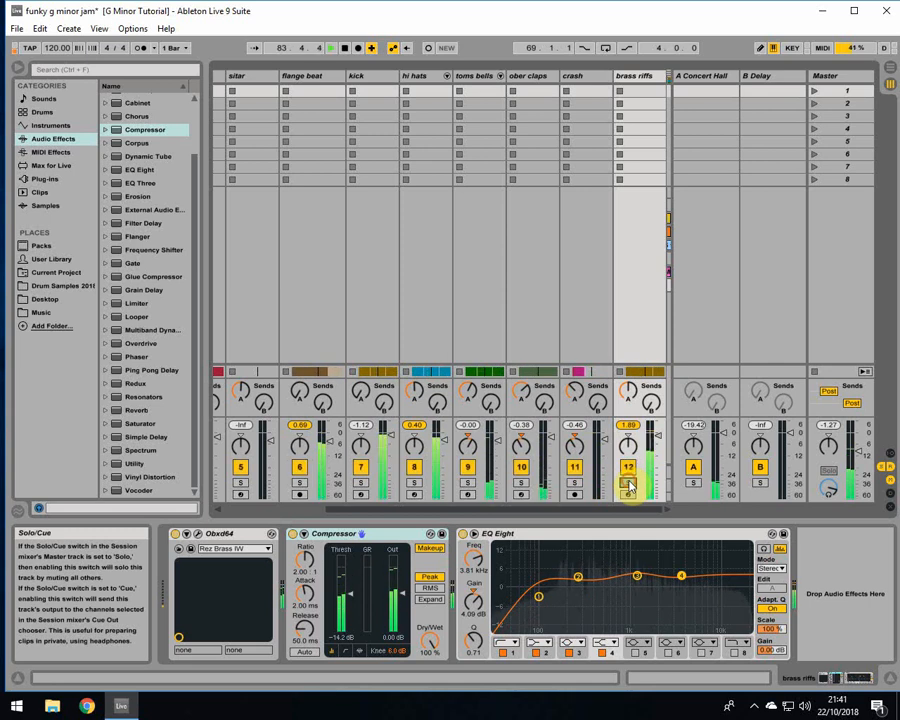
Return to the arrangement, activate and solo the lead track, and stop playback
{"action": "left_click", "coordinate": [887, 69]}
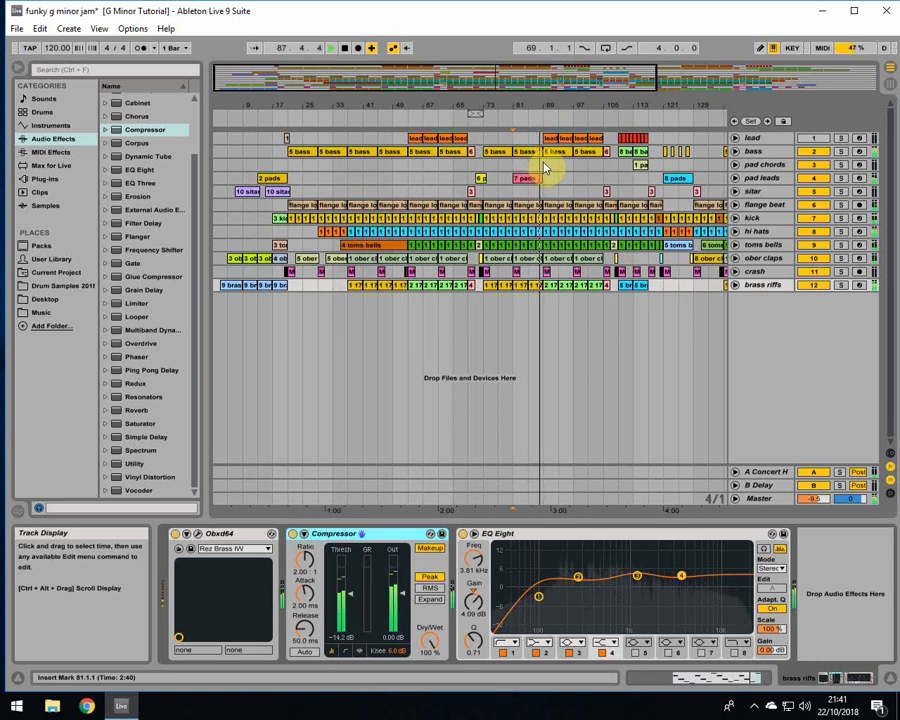
{"action": "left_click", "coordinate": [812, 139]}
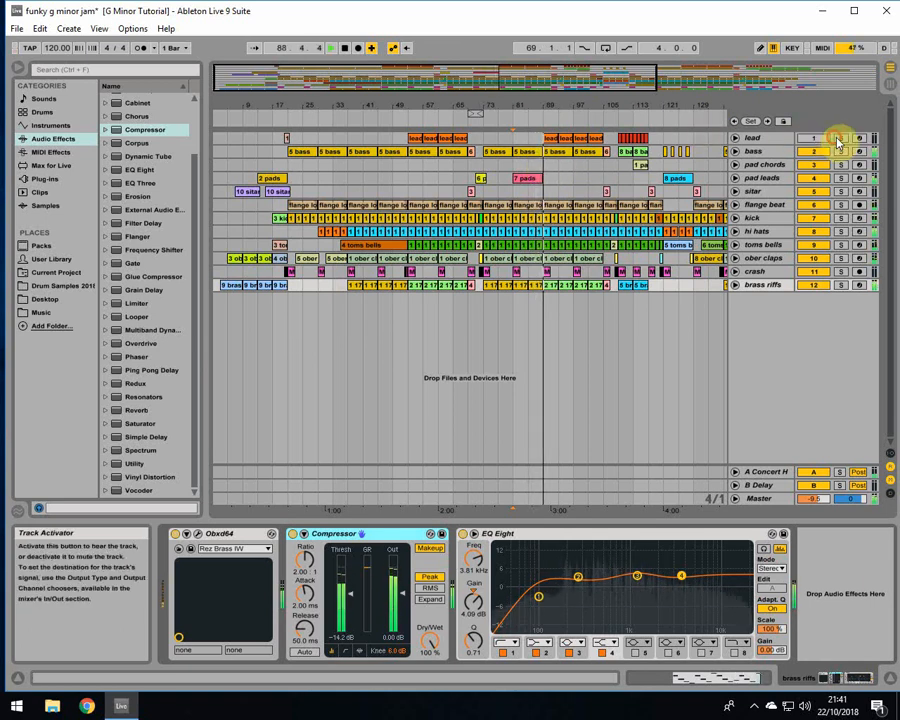
{"action": "left_click", "coordinate": [838, 139]}
{"action": "key", "text": "space"}
On the sitar's EQ Eight, set band 1 to 323 Hz with Q 0.41 and band 4 to 6.35 kHz at 3.60 dB, soloing it from bar 69
{"action": "left_click", "coordinate": [273, 192]}
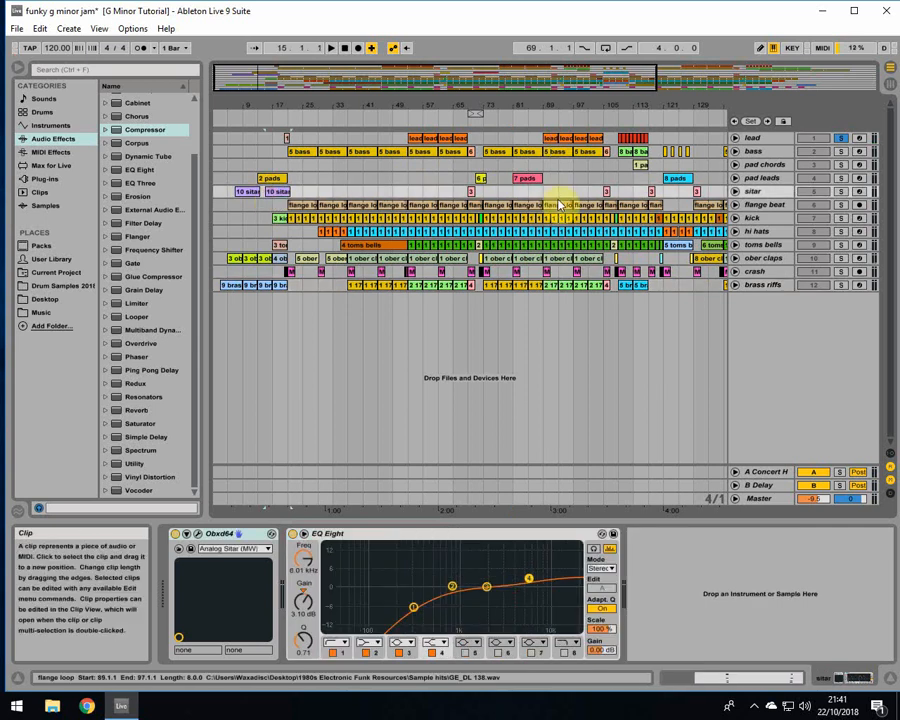
{"action": "left_click", "coordinate": [413, 607]}
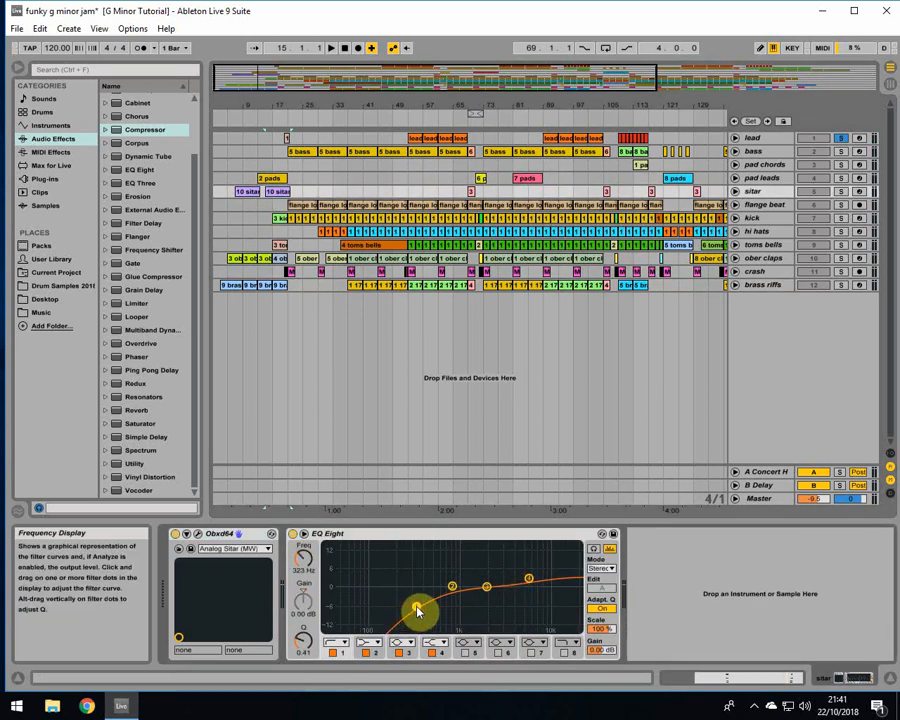
{"action": "left_click", "coordinate": [467, 190]}
{"action": "key", "text": "space"}
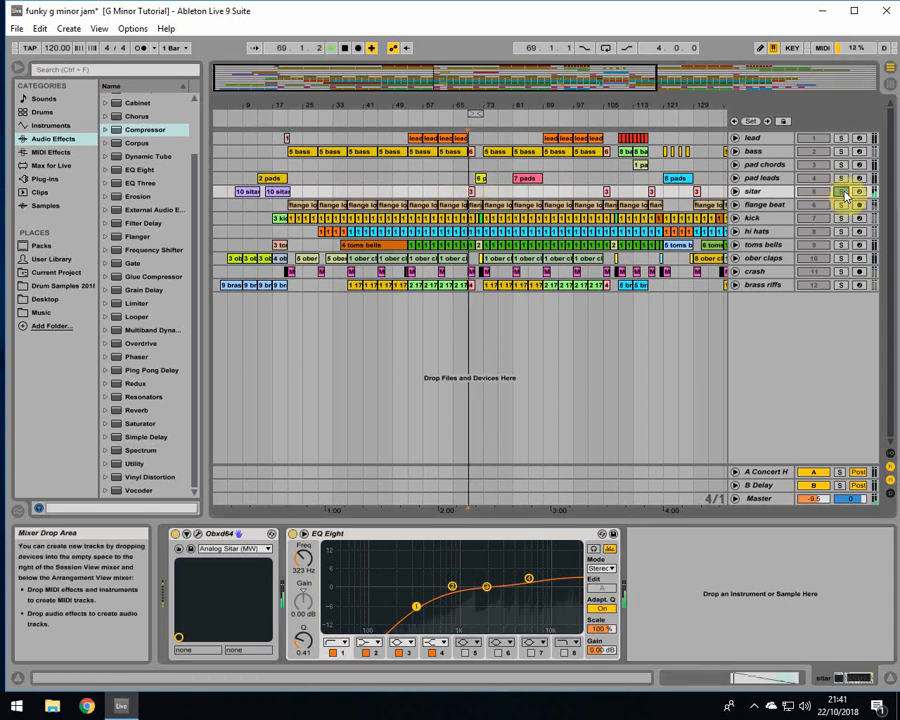
{"action": "left_click", "coordinate": [844, 194]}
{"action": "left_click", "coordinate": [528, 579]}
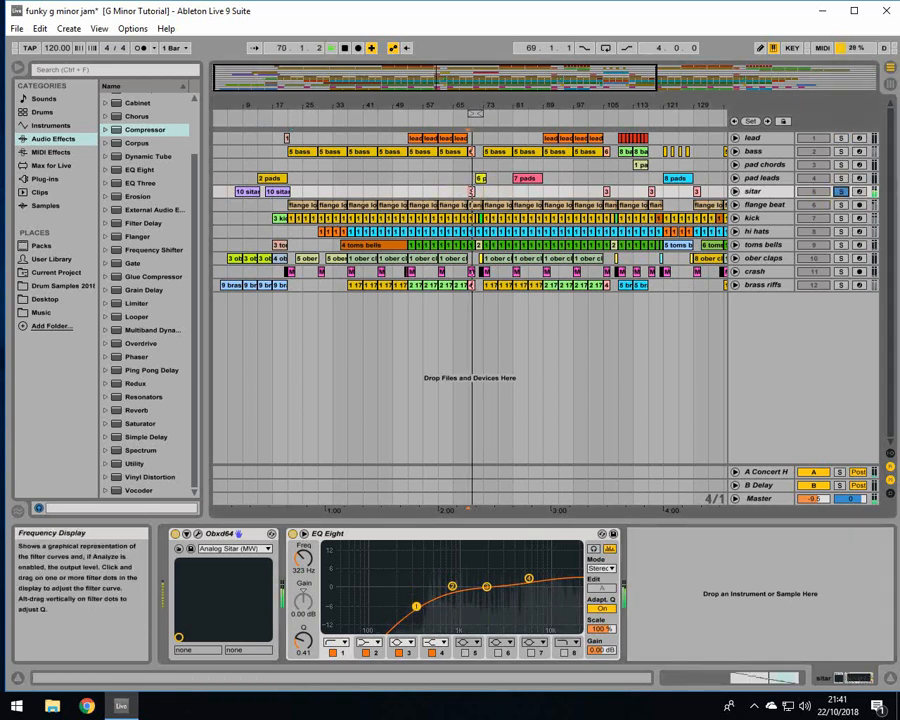
Compare the sitar soloed and in the mix, and check its channel in the mixer
{"action": "left_click", "coordinate": [842, 195]}
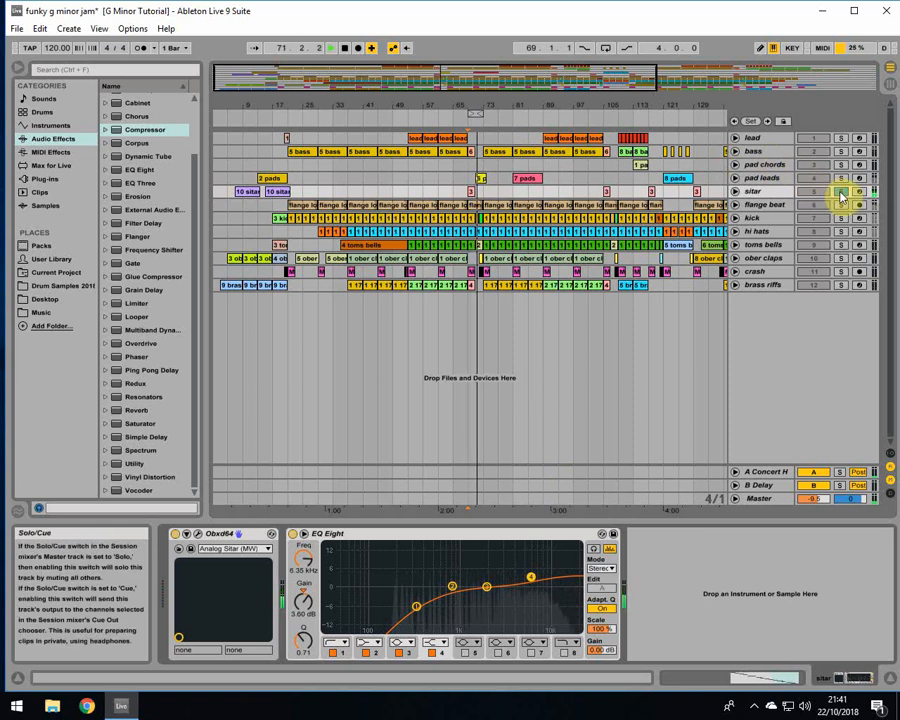
{"action": "left_click", "coordinate": [888, 84]}
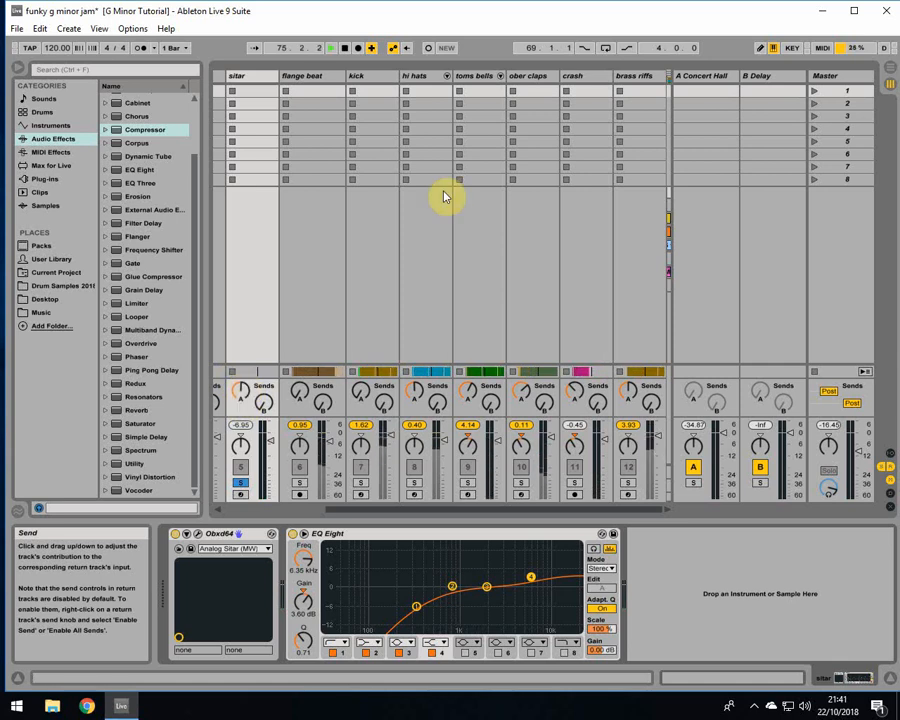
{"action": "left_click", "coordinate": [880, 70]}
Solo the lead track and play it in a 16-bar loop starting at bar 53
{"action": "left_click", "coordinate": [541, 141]}
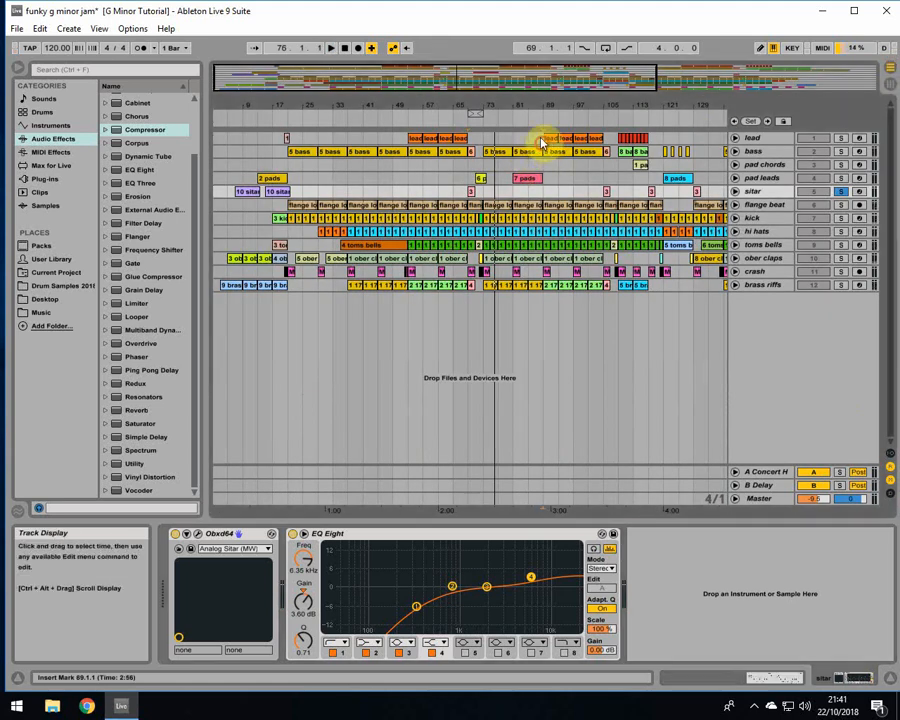
{"action": "left_click_drag", "start_coordinate": [475, 113], "coordinate": [418, 114]}
{"action": "left_click", "coordinate": [840, 138]}
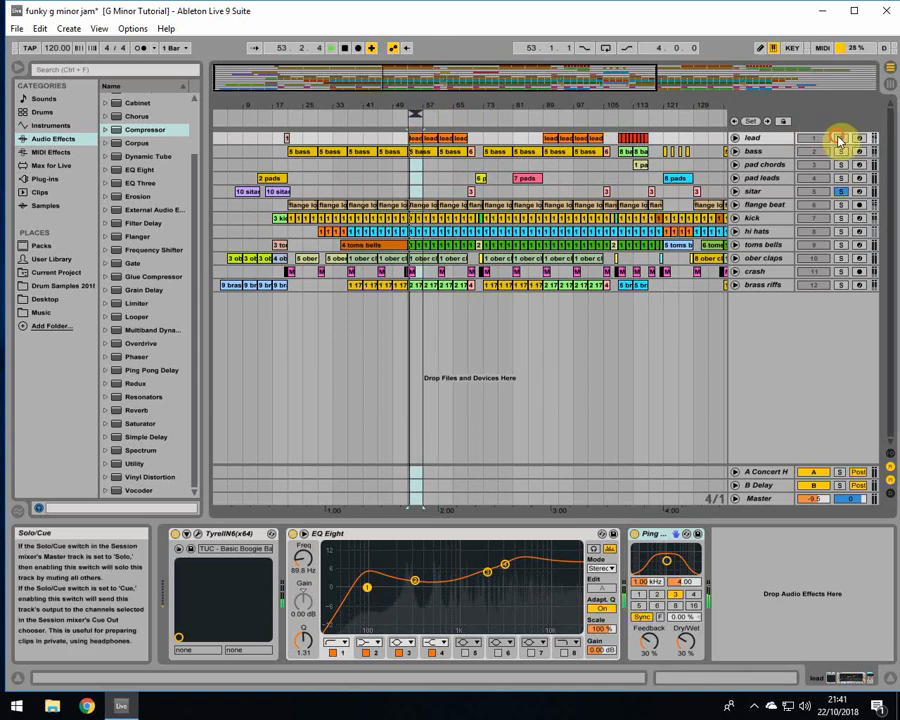
{"action": "left_click_drag", "start_coordinate": [460, 112], "coordinate": [463, 112]}
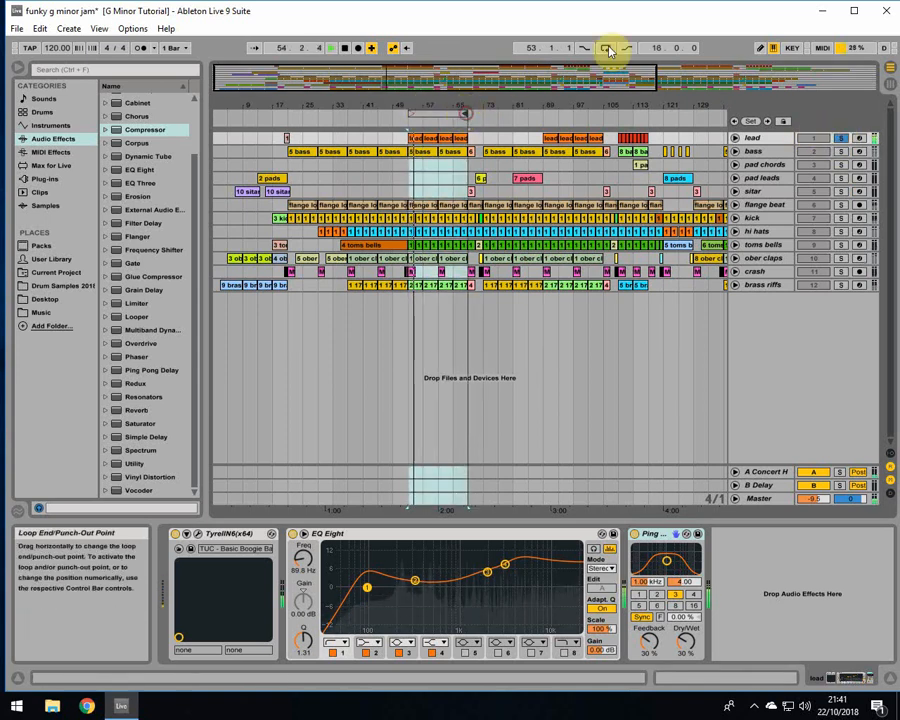
{"action": "left_click", "coordinate": [605, 49]}
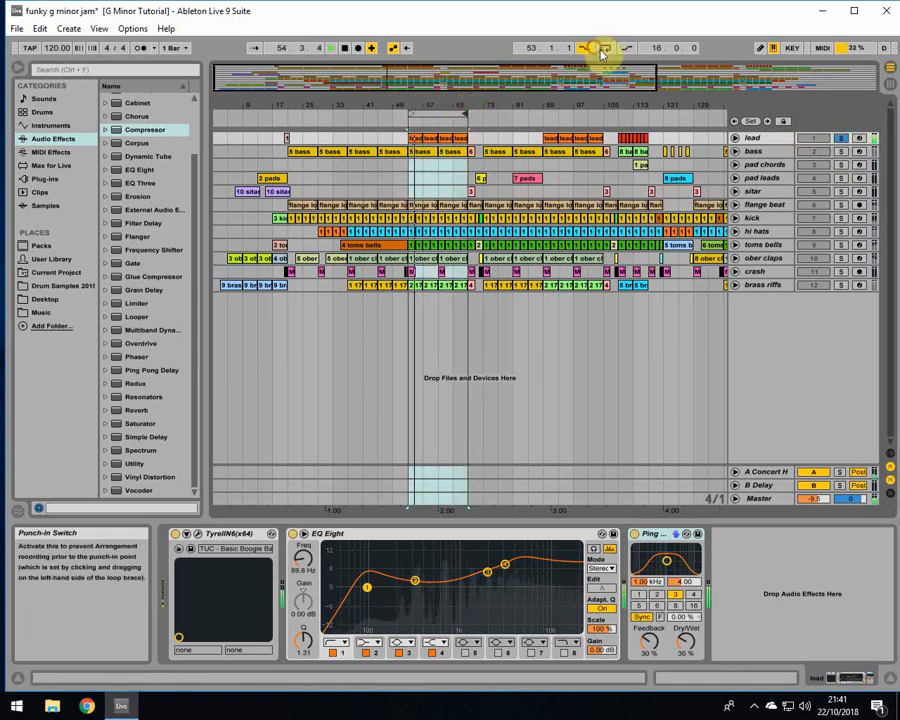
Turn off the lead solo to hear the full mix, and select the lead clip at bar 53
{"action": "left_click", "coordinate": [841, 140]}
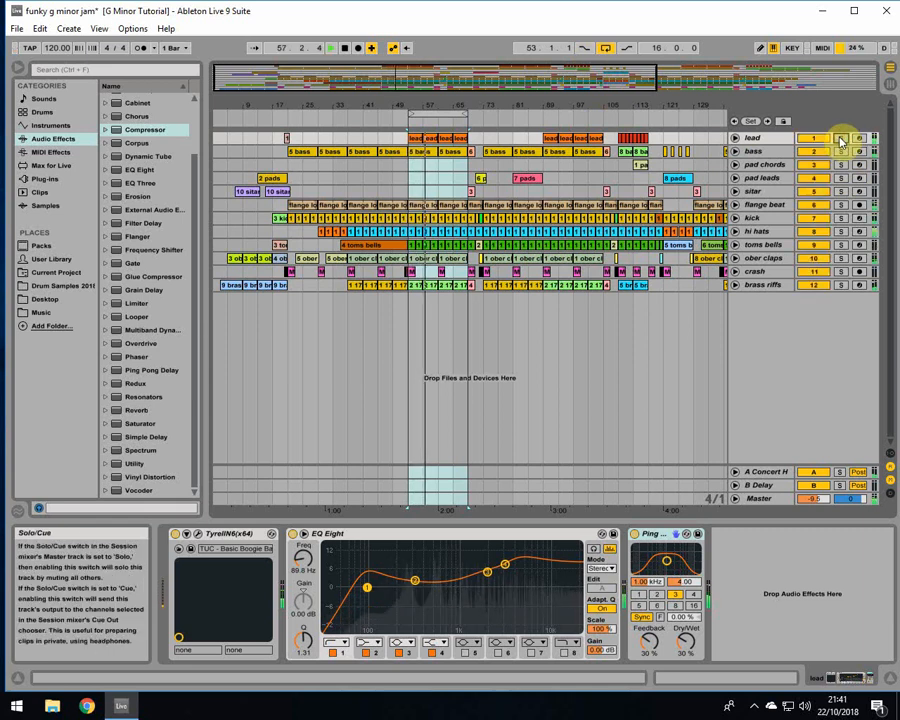
{"action": "left_click", "coordinate": [418, 176]}
{"action": "left_click", "coordinate": [412, 180]}
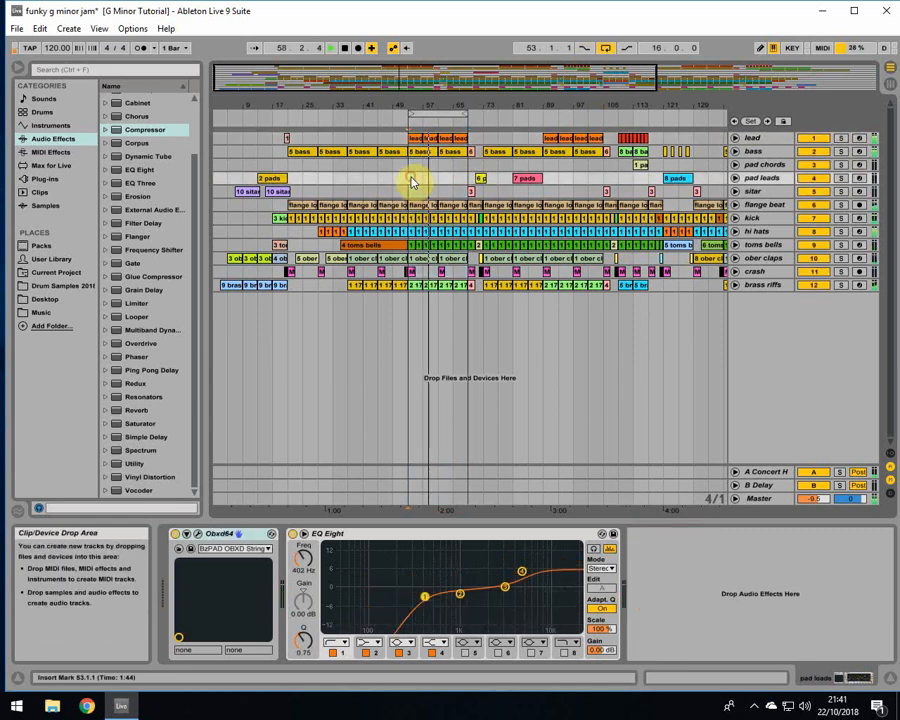
{"action": "left_click", "coordinate": [414, 139]}
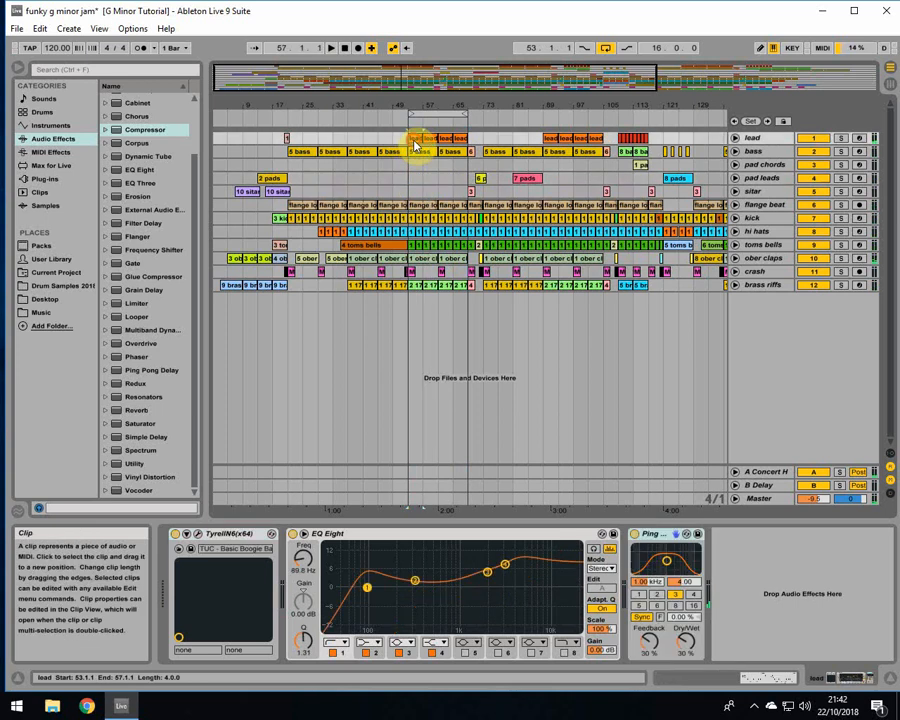
On the lead's EQ Eight, set band 1 to 94.9 Hz and nudge band 2 slightly higher in frequency at 2.36 dB
{"action": "left_click", "coordinate": [889, 85]}
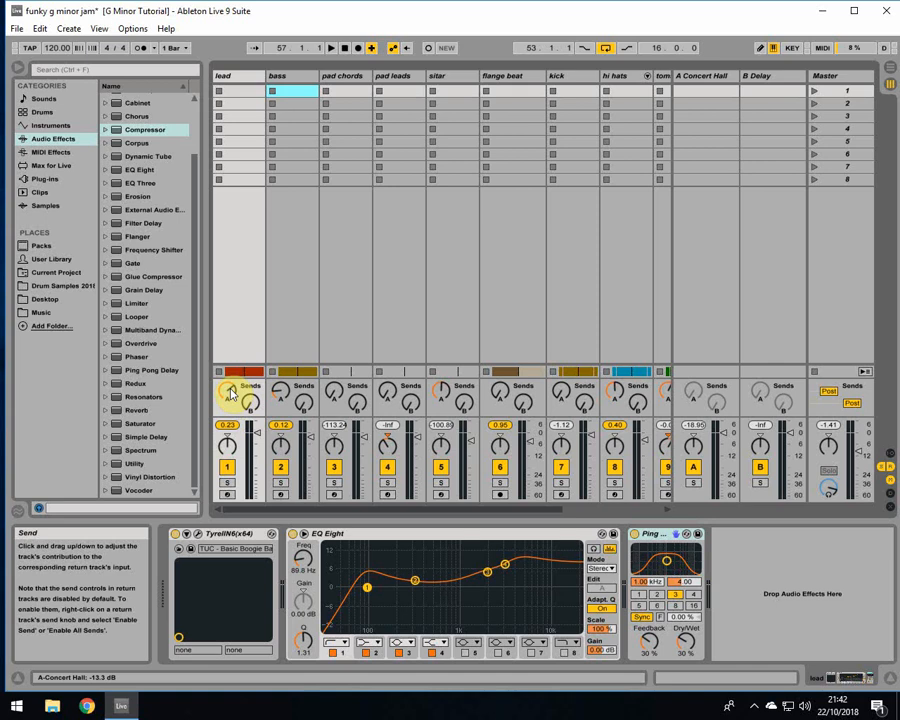
{"action": "left_click", "coordinate": [366, 531]}
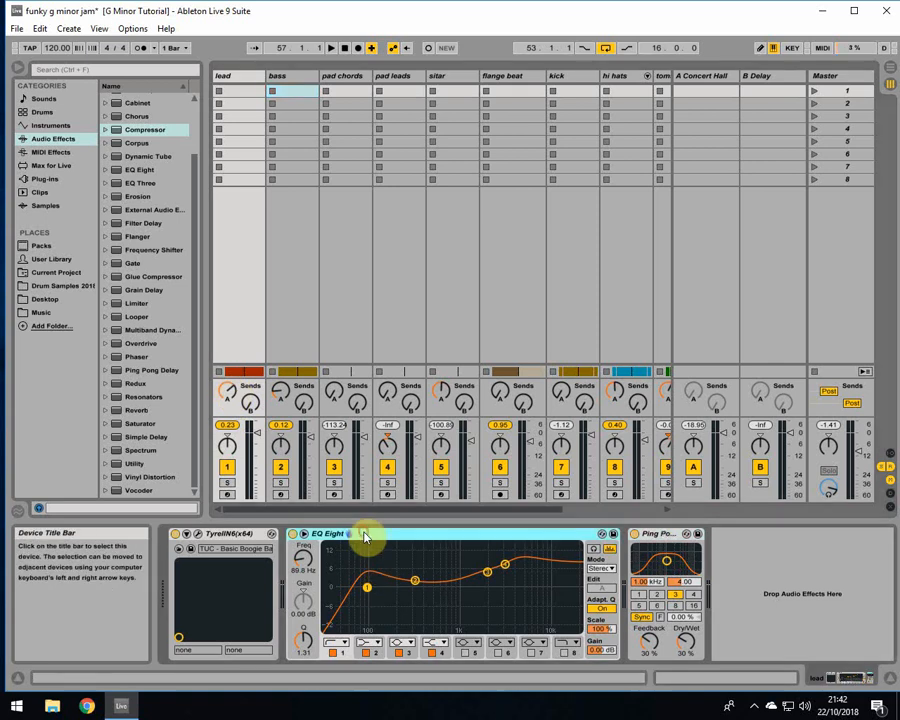
{"action": "left_click", "coordinate": [368, 588]}
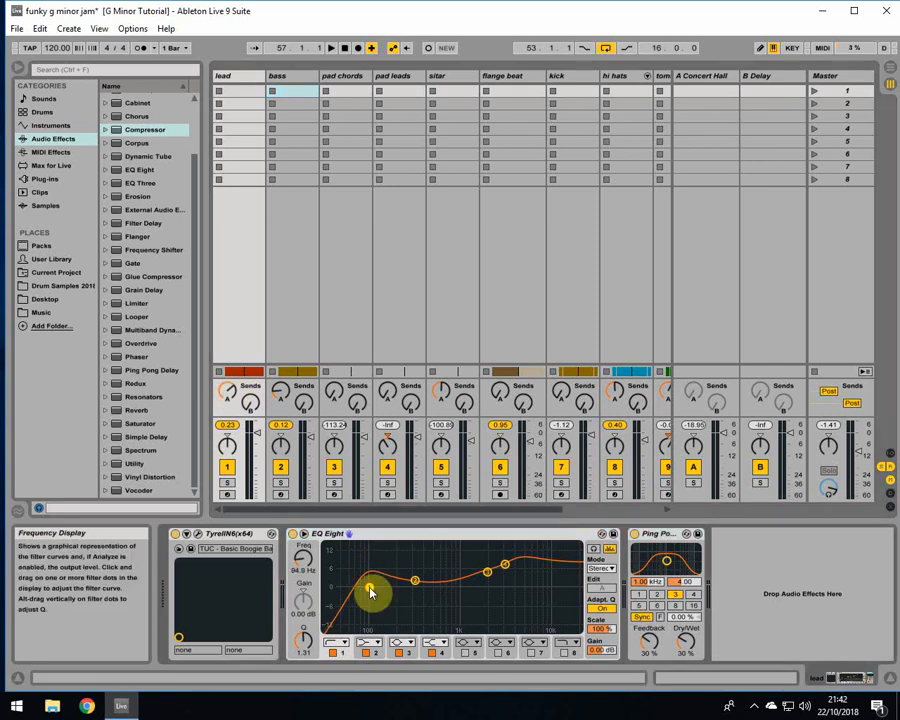
{"action": "left_click", "coordinate": [415, 586]}
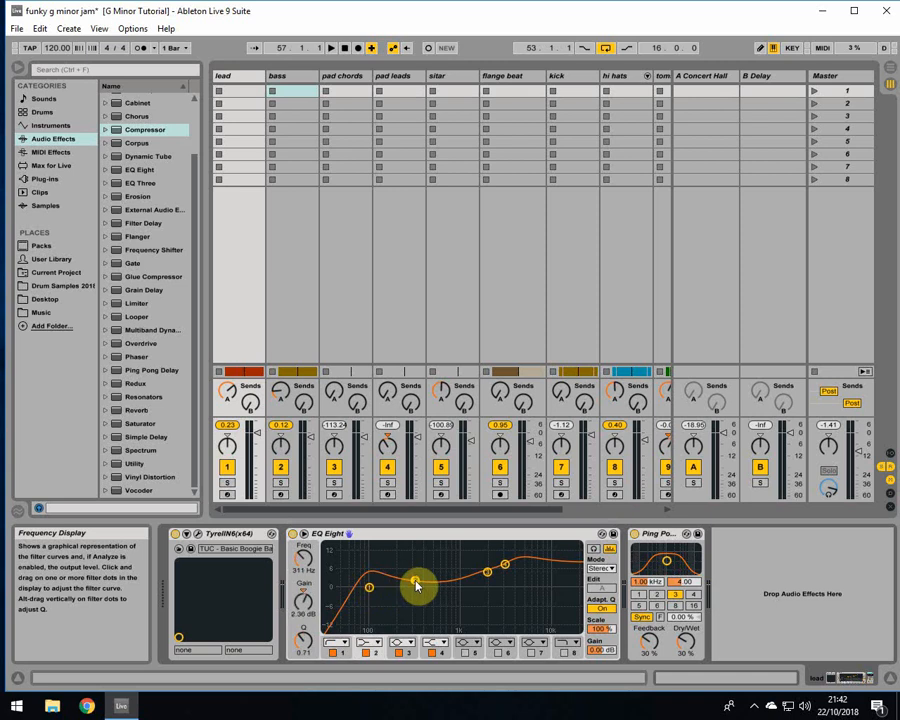
{"action": "left_click", "coordinate": [416, 584]}
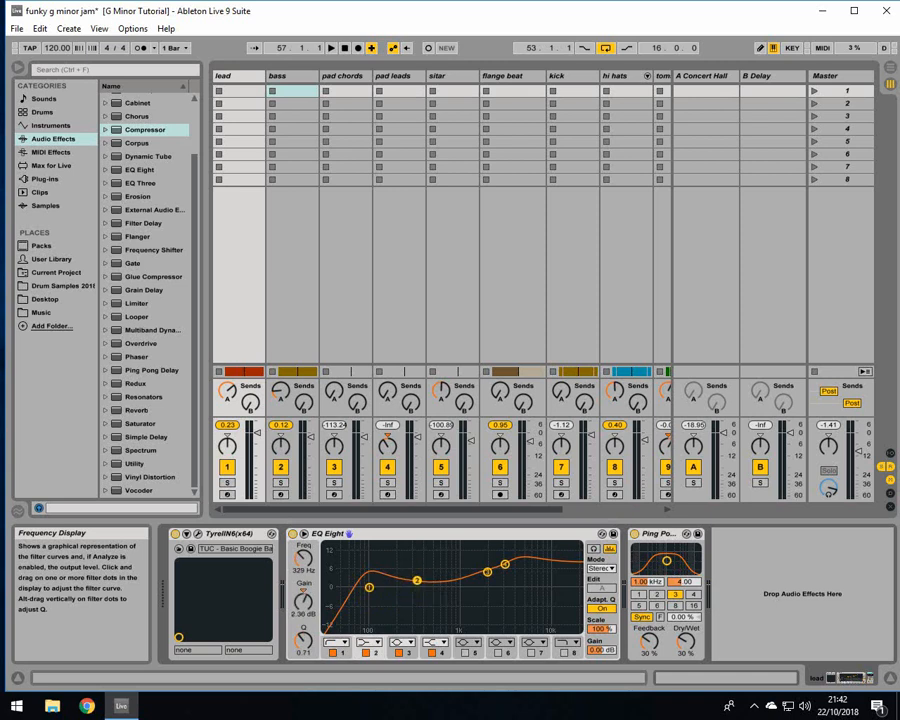
{"action": "left_click_drag", "start_coordinate": [417, 581], "coordinate": [416, 581]}
Set band 4 of the lead's EQ Eight to 3.54 kHz at 8.55 dB
{"action": "left_click", "coordinate": [506, 569]}
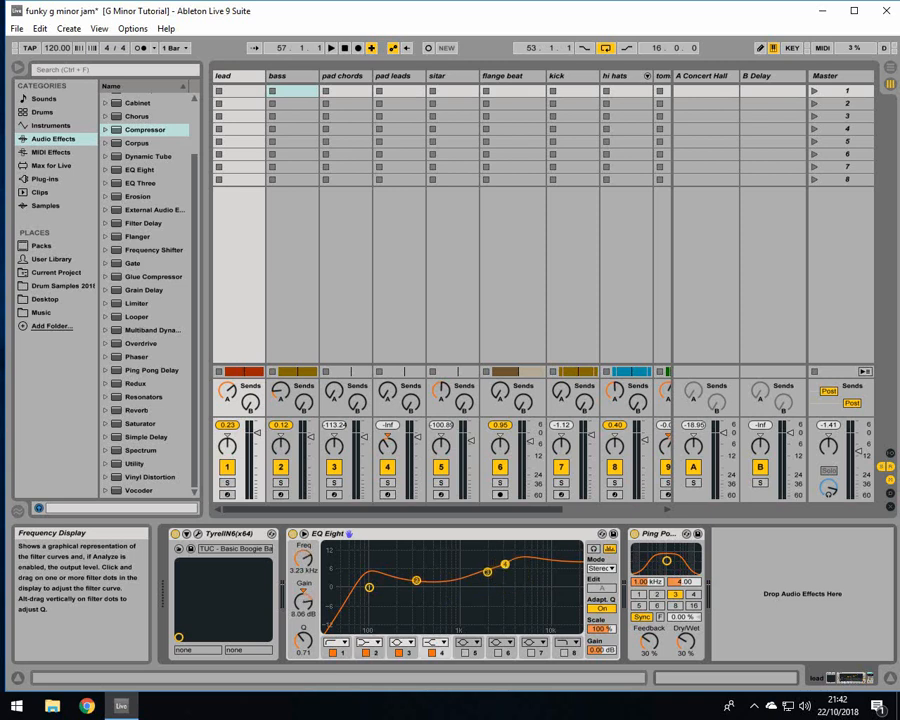
{"action": "left_click", "coordinate": [506, 567]}
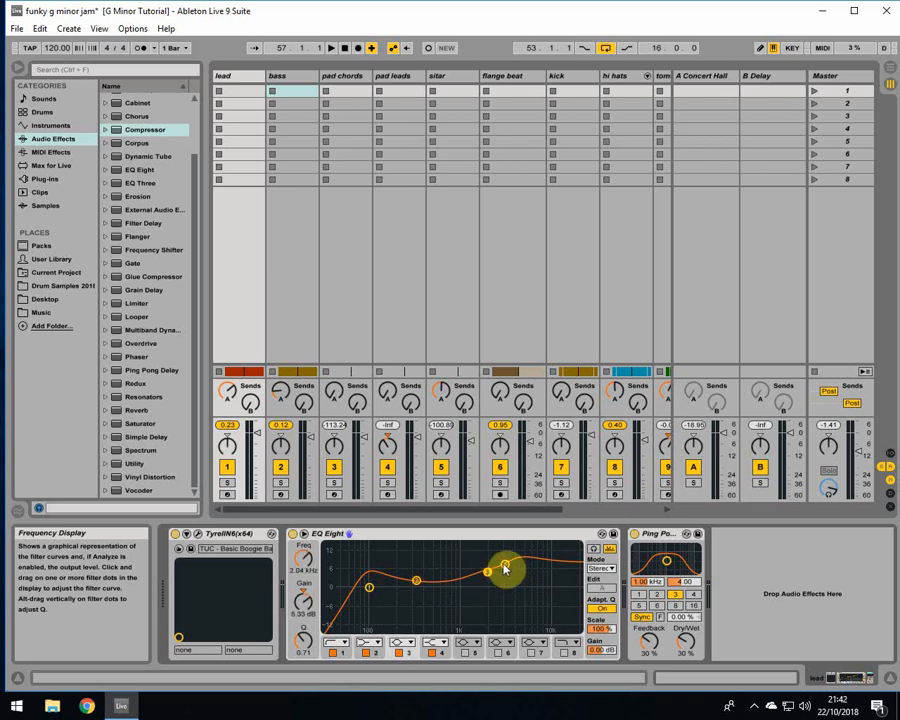
{"action": "left_click", "coordinate": [509, 566]}
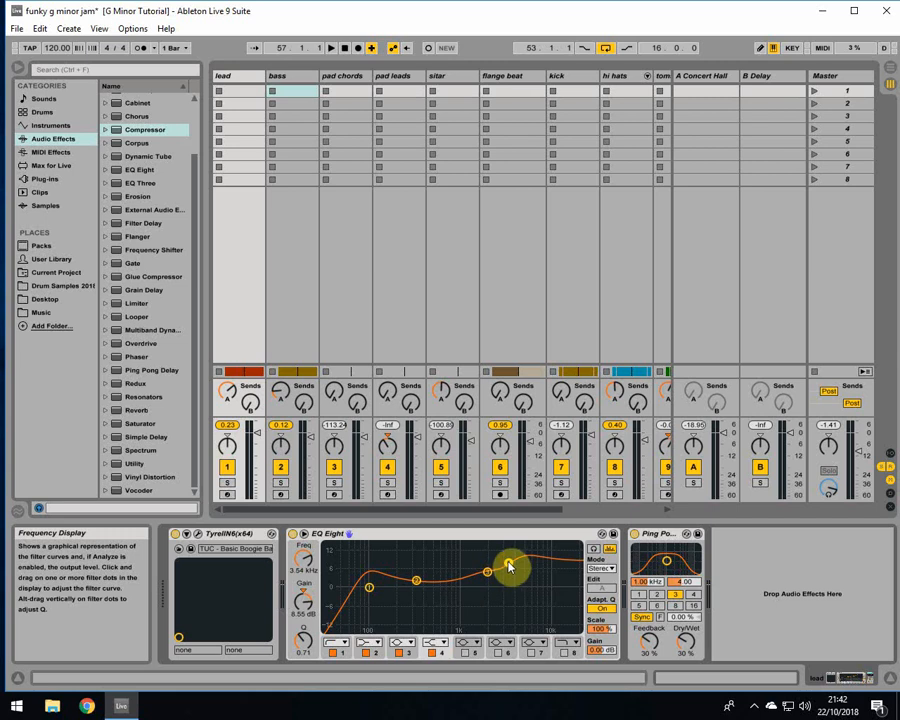
Play the loop and try panning the lead track slightly right, to about 5R, before recentring it
{"action": "key", "text": "space"}
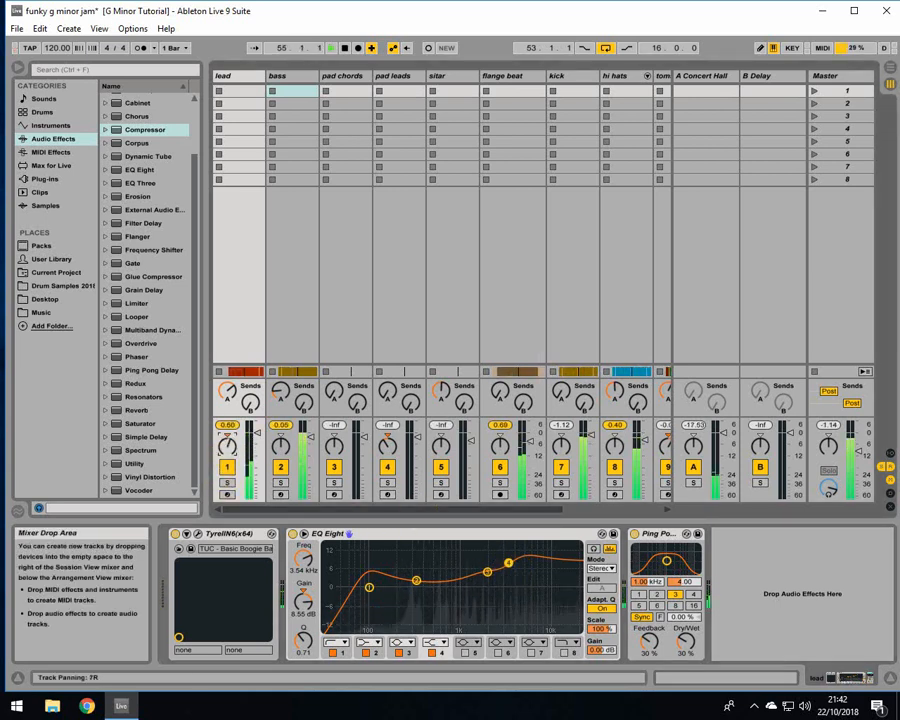
{"action": "left_click_drag", "start_coordinate": [228, 450], "coordinate": [230, 447]}
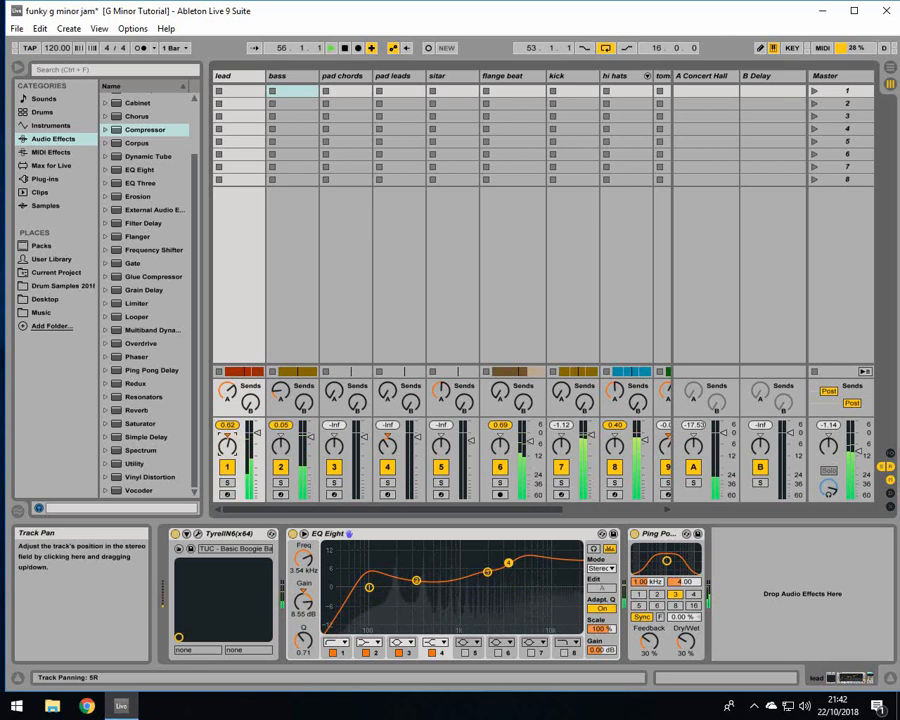
{"action": "left_click", "coordinate": [227, 436]}
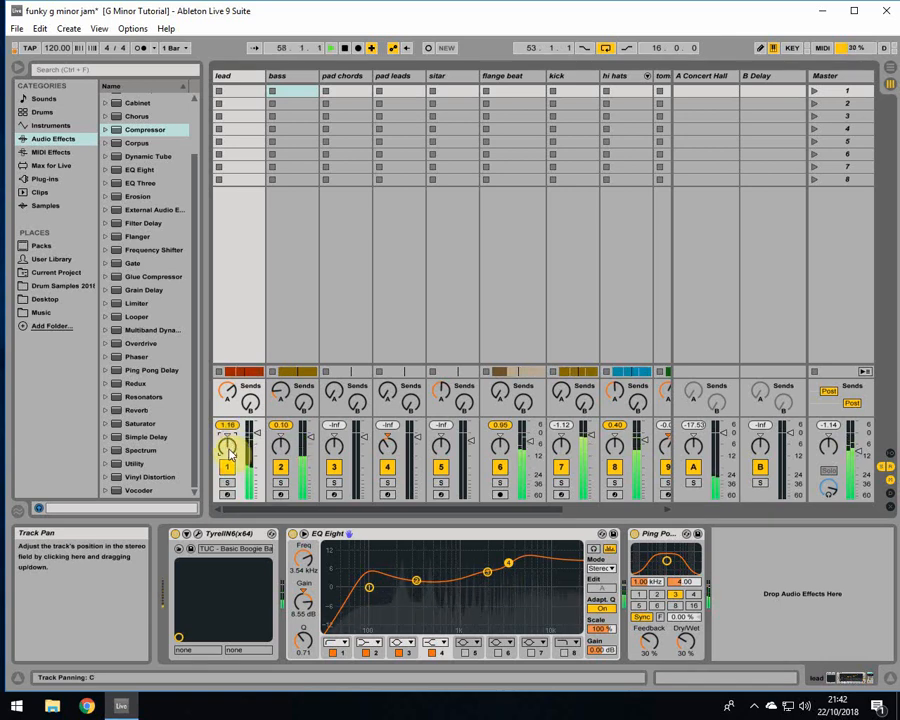
Return to the arrangement and solo the lead, bass and brass riffs tracks while playing the looped section from bar 53
{"action": "left_click", "coordinate": [890, 67]}
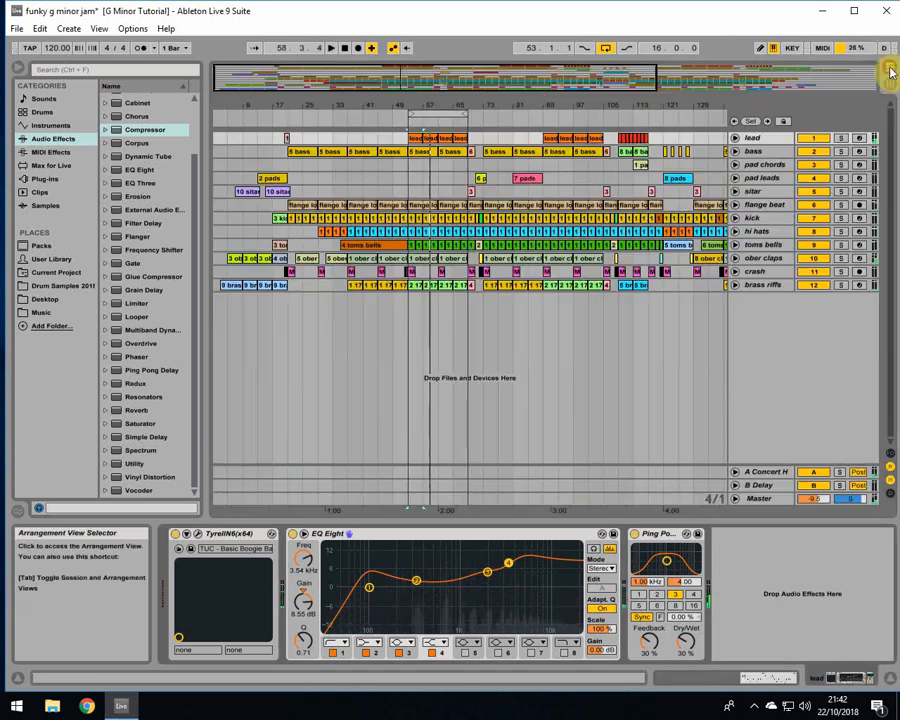
{"action": "left_click", "coordinate": [841, 137]}
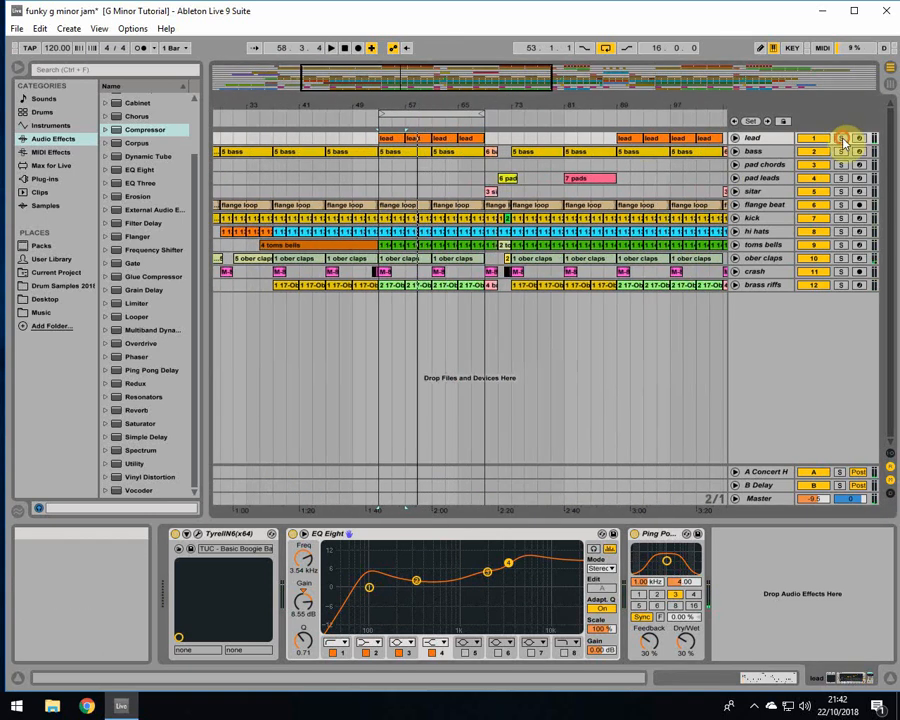
{"action": "left_click", "coordinate": [841, 286]}
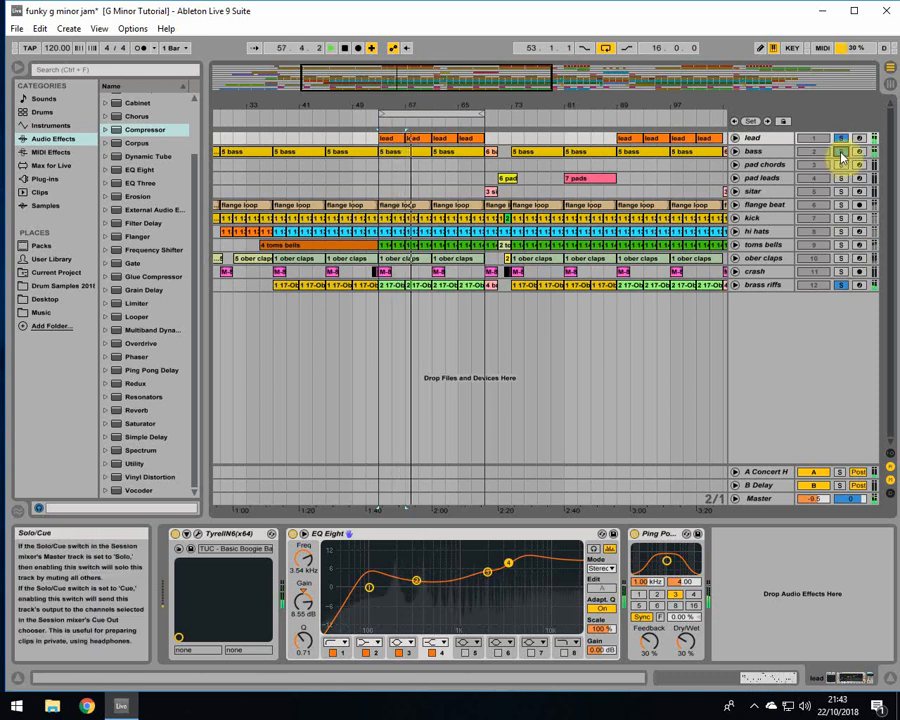
Turn off the solos on the lead, bass and brass riffs tracks, and deactivate the arrangement loop
{"action": "left_click_drag", "start_coordinate": [464, 104], "coordinate": [405, 97]}
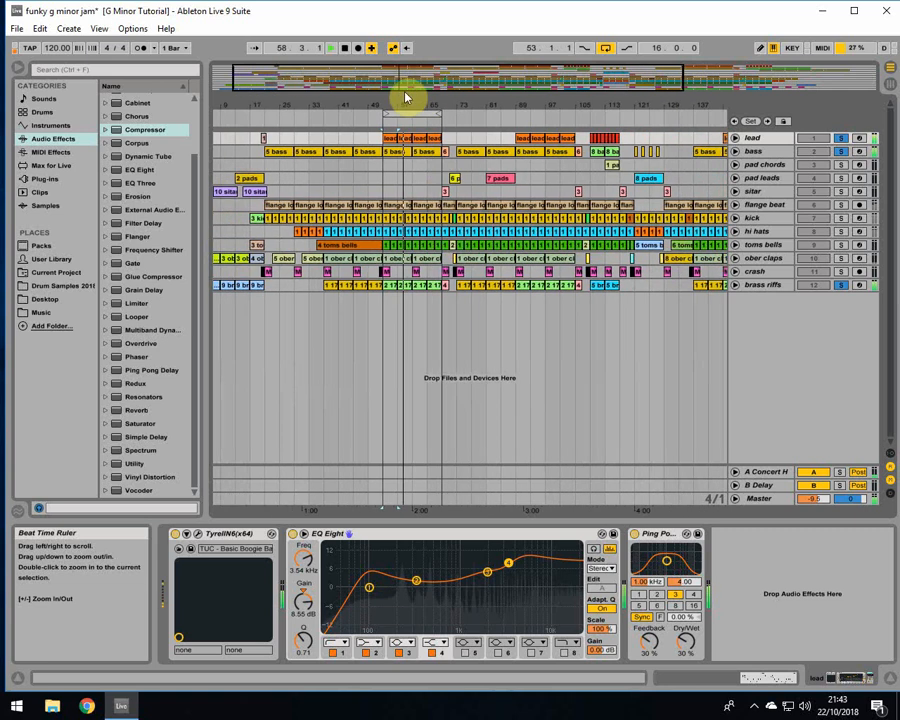
{"action": "left_click", "coordinate": [841, 139]}
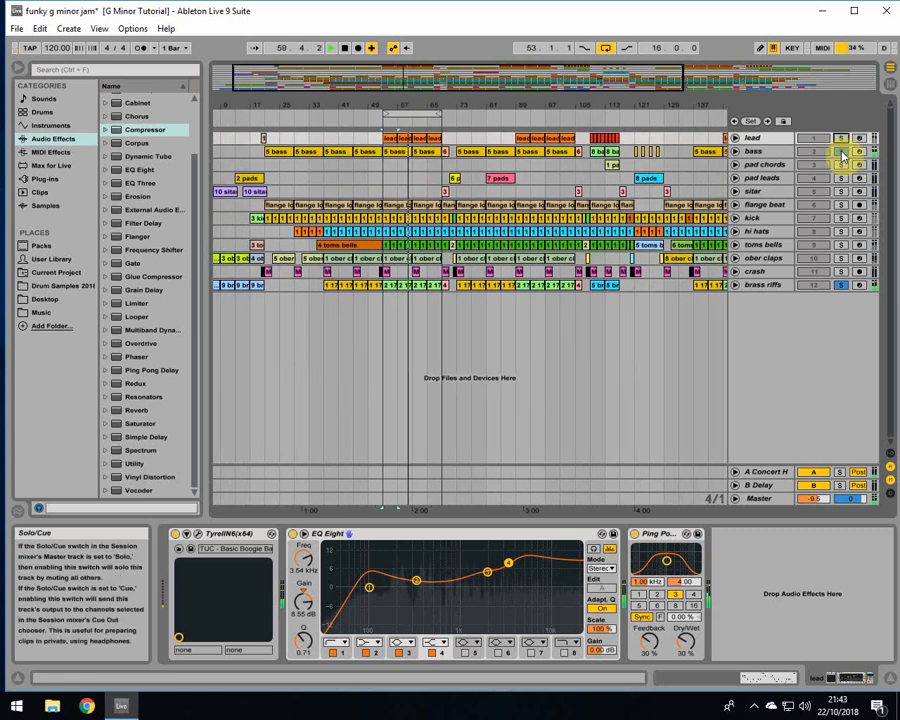
{"action": "left_click", "coordinate": [842, 152]}
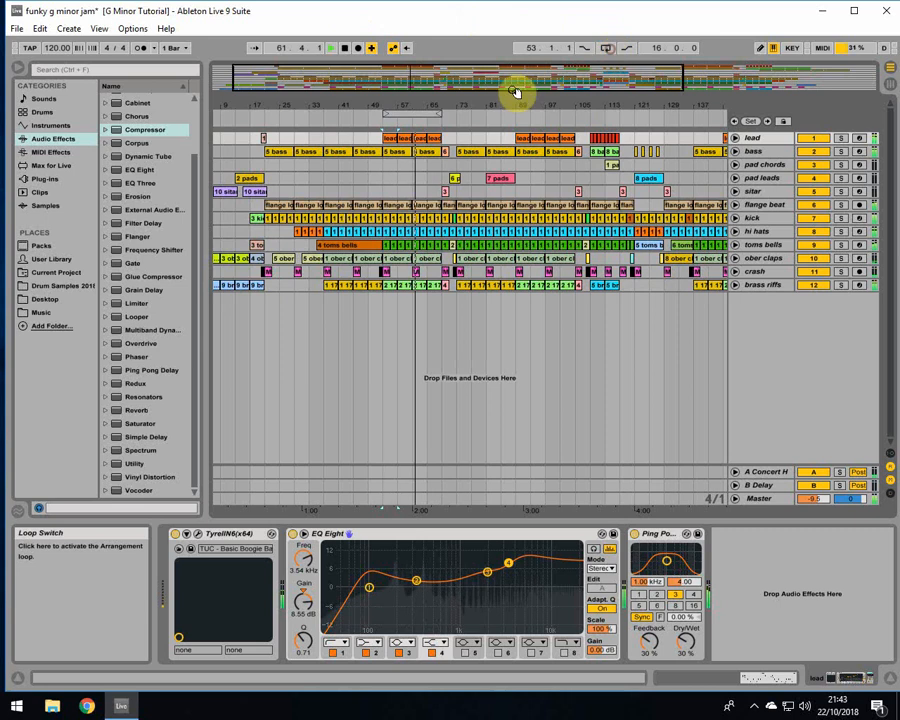
Play the full mix from bar 69, and restart playback from bar 109
{"action": "left_click", "coordinate": [445, 168]}
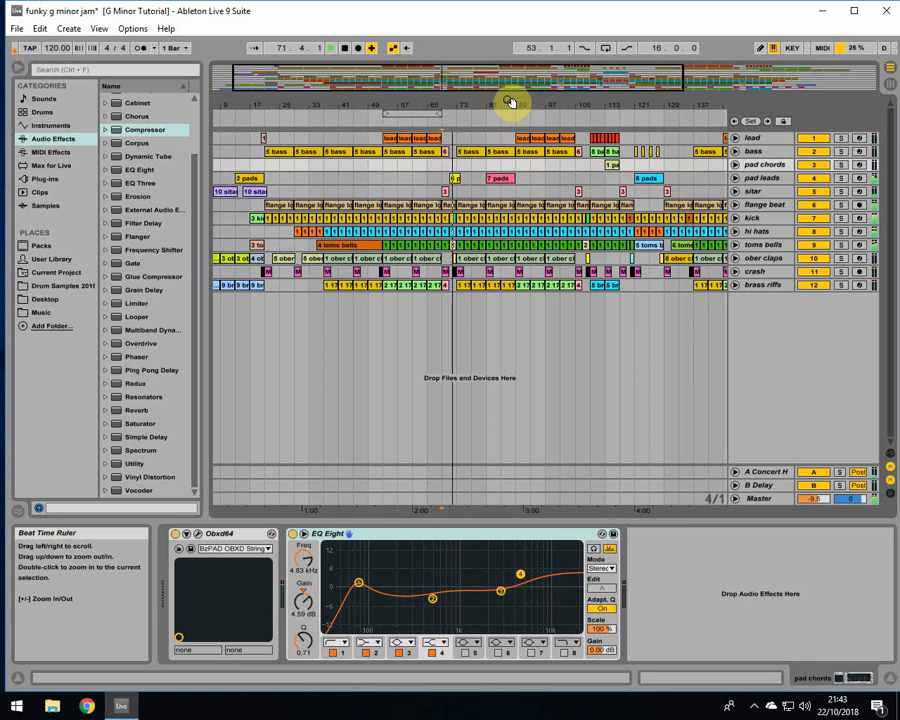
{"action": "left_click", "coordinate": [590, 172]}
{"action": "key", "text": "space"}
{"action": "key", "text": "space"}
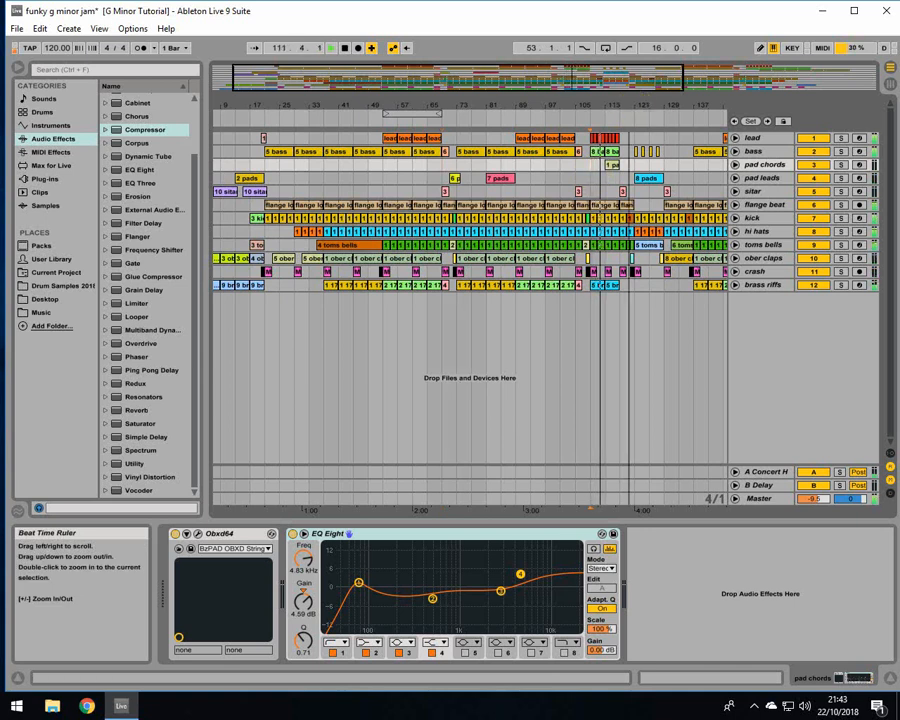
Listen to the section around bar 121 and check the devices on the toms bells and brass riffs tracks
{"action": "left_click_drag", "start_coordinate": [631, 106], "coordinate": [414, 106]}
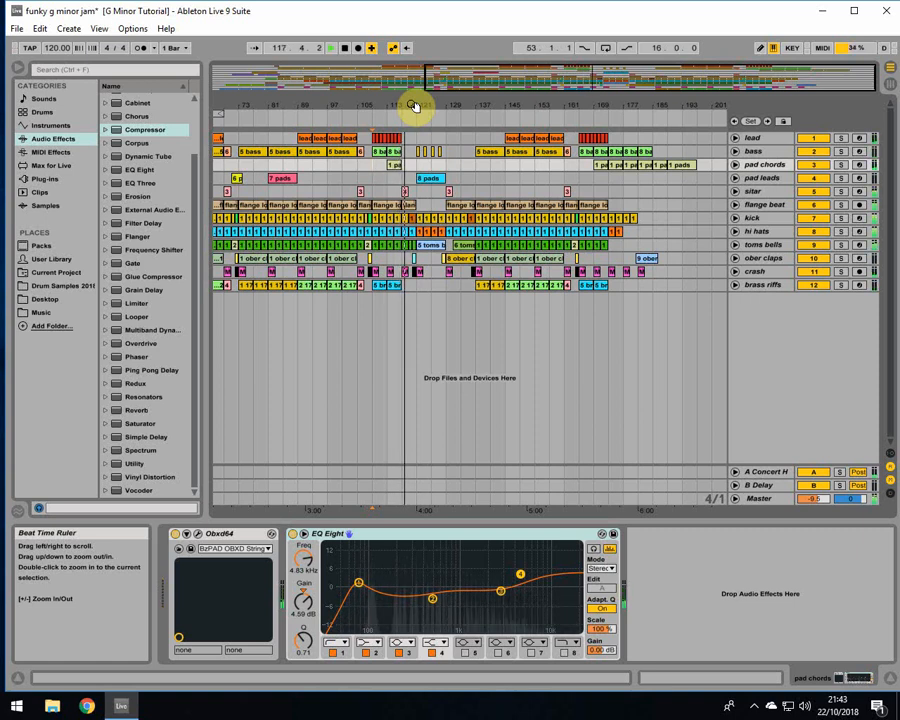
{"action": "left_click_drag", "start_coordinate": [415, 106], "coordinate": [428, 147]}
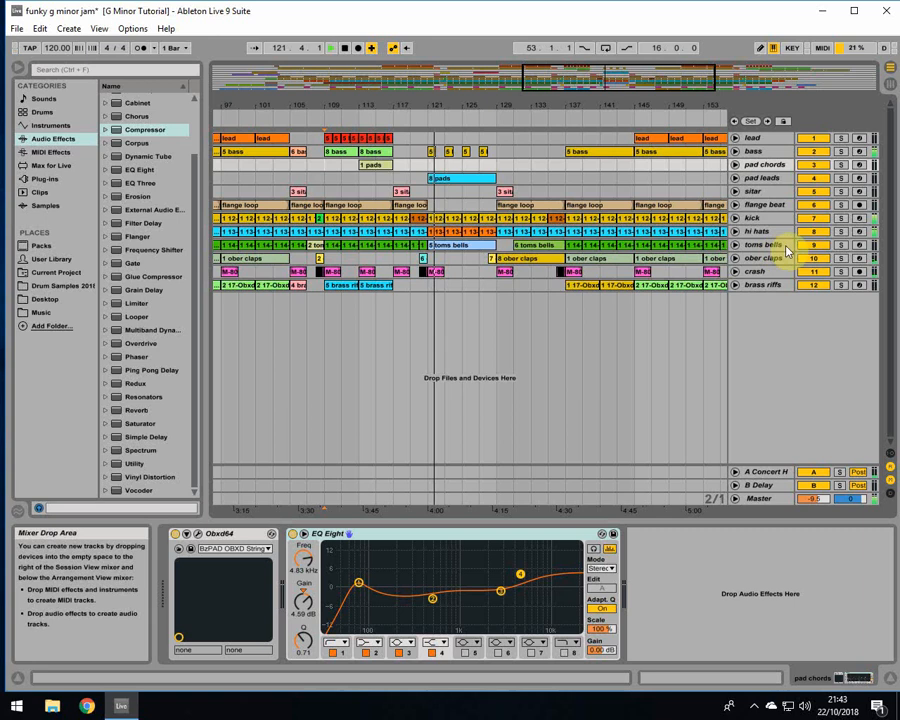
{"action": "left_click", "coordinate": [768, 245]}
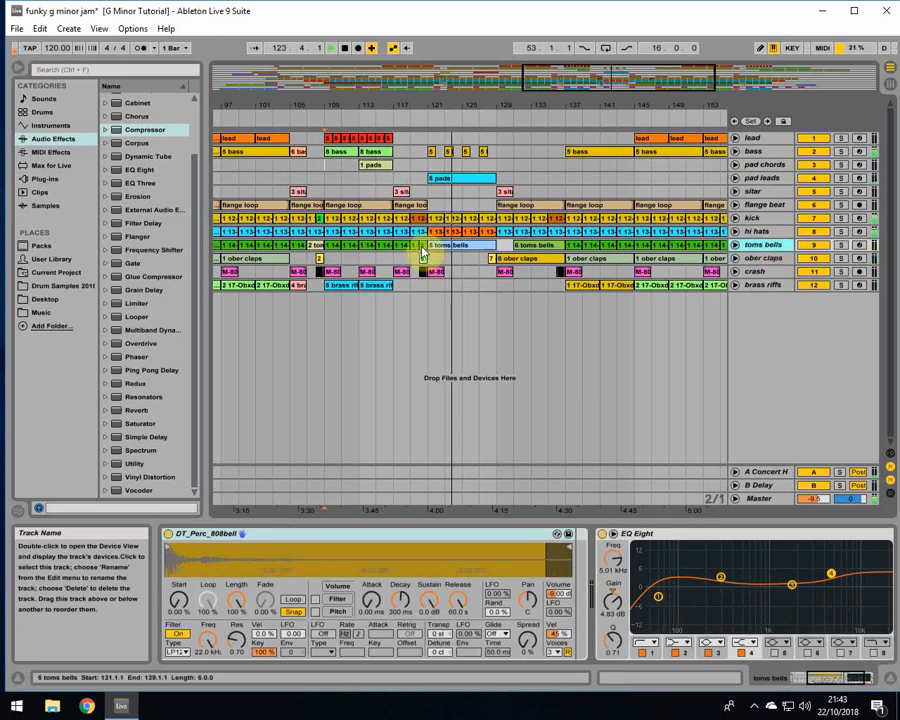
{"action": "left_click", "coordinate": [475, 288]}
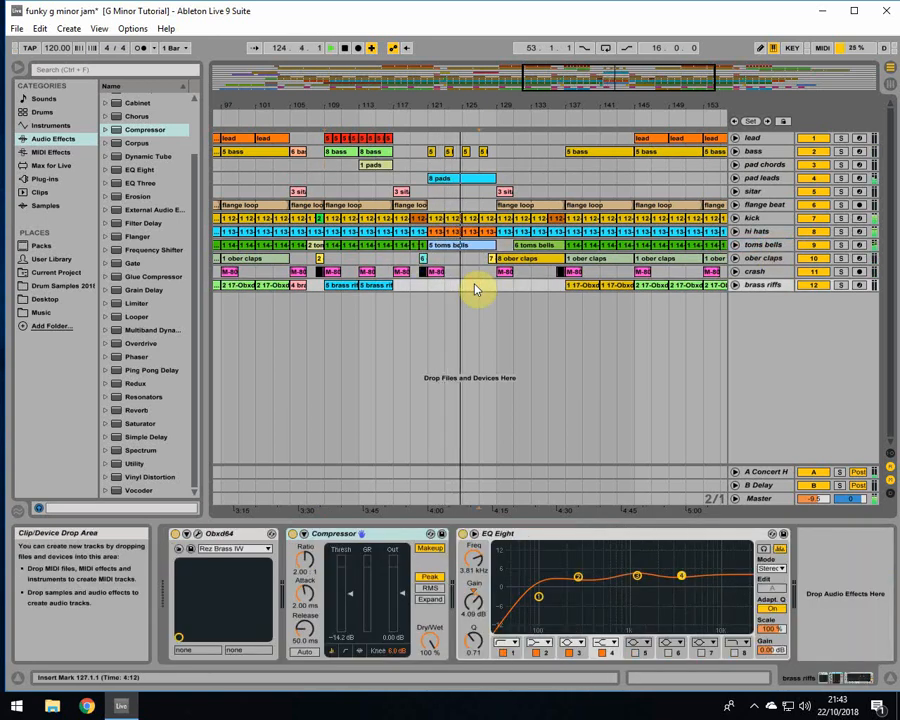
{"action": "left_click", "coordinate": [737, 246]}
{"action": "left_click", "coordinate": [737, 246]}
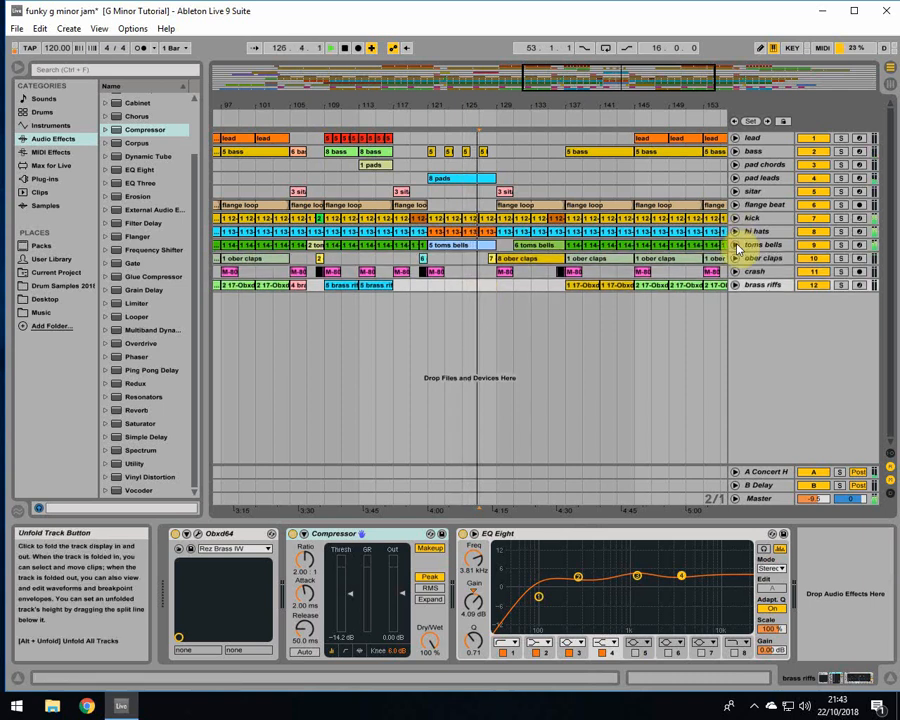
{"action": "left_click", "coordinate": [745, 246]}
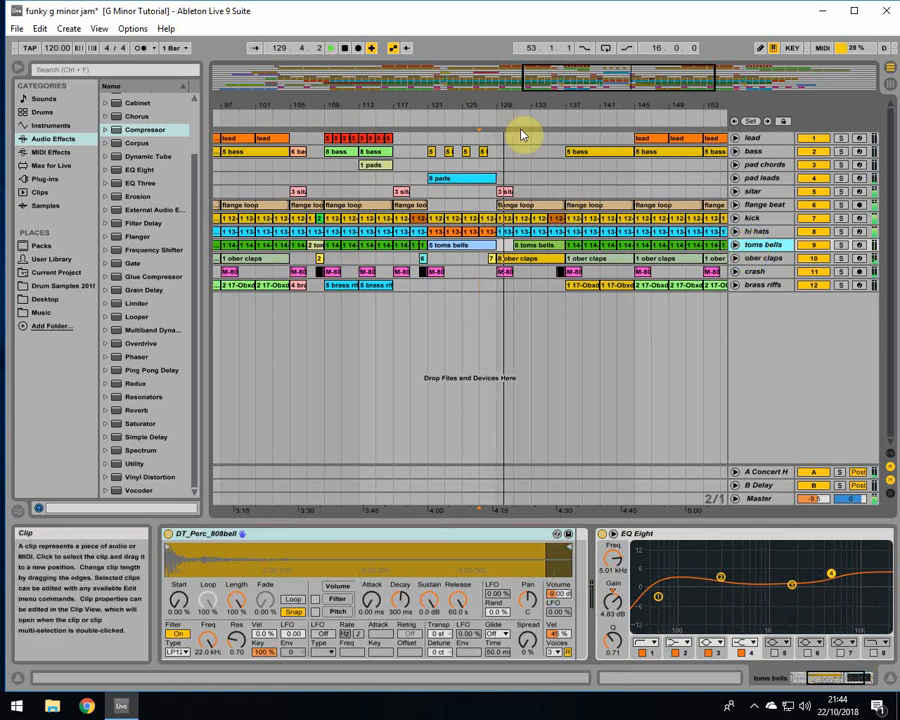
Play the mix from bar 153 and from bar 173 to hear the song's ending, and stop playback
{"action": "left_click_drag", "start_coordinate": [540, 102], "coordinate": [424, 186]}
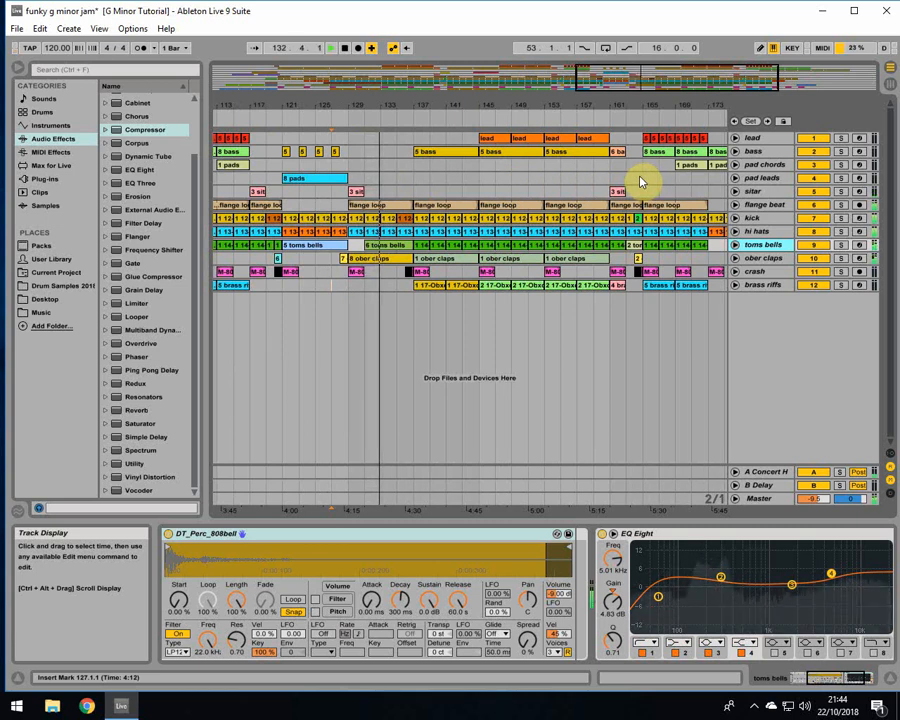
{"action": "left_click", "coordinate": [548, 167]}
{"action": "left_click_drag", "start_coordinate": [559, 104], "coordinate": [649, 191]}
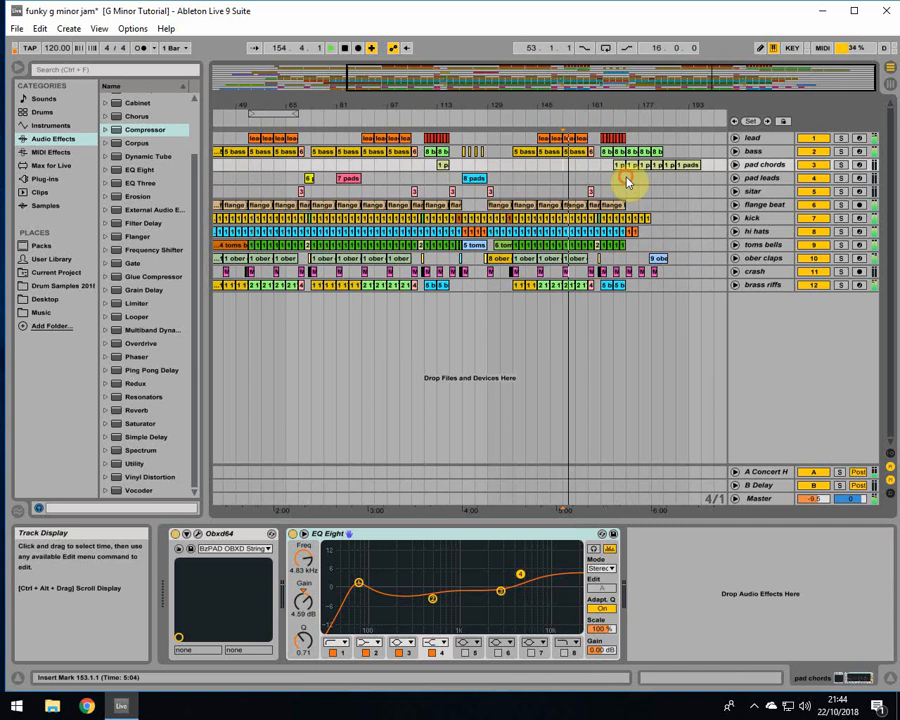
{"action": "left_click", "coordinate": [626, 180]}
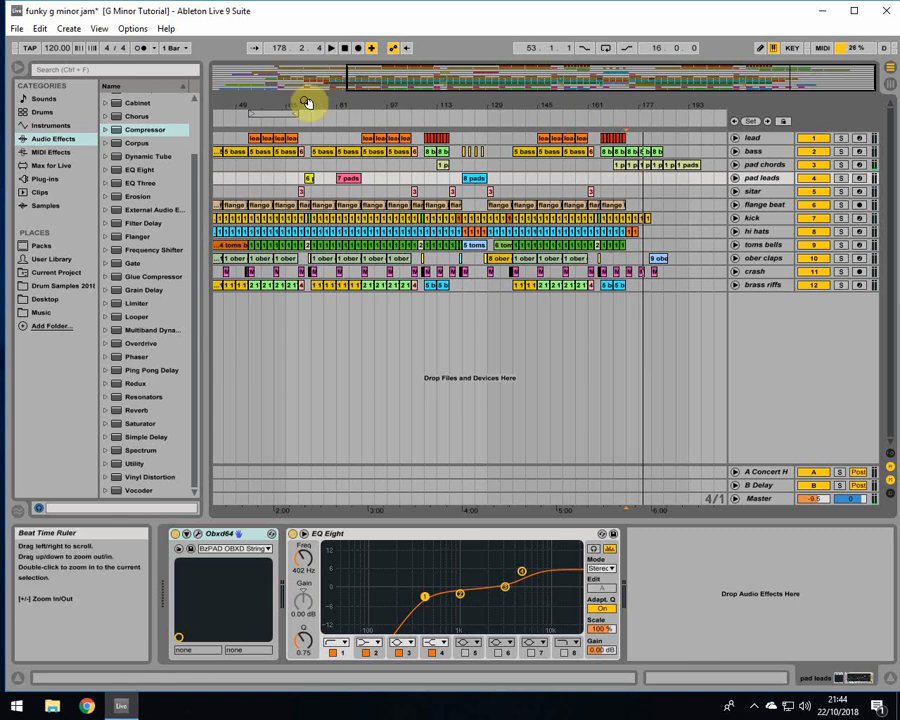
Review the device chains of the lead, brass riffs and sitar tracks, selecting band 1 of the sitar's EQ Eight
{"action": "left_click", "coordinate": [763, 136]}
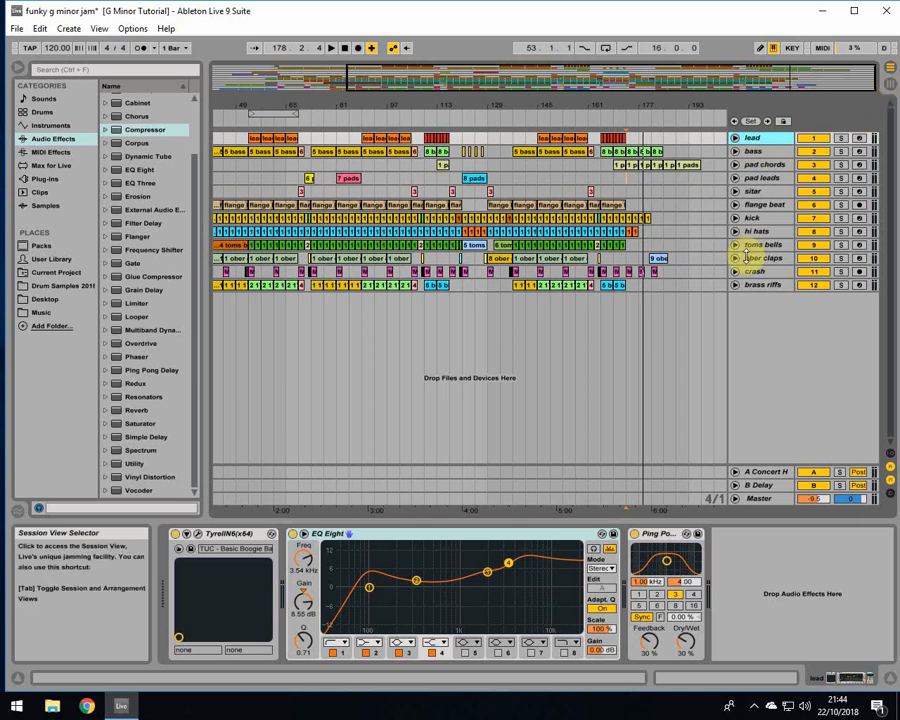
{"action": "left_click", "coordinate": [757, 287]}
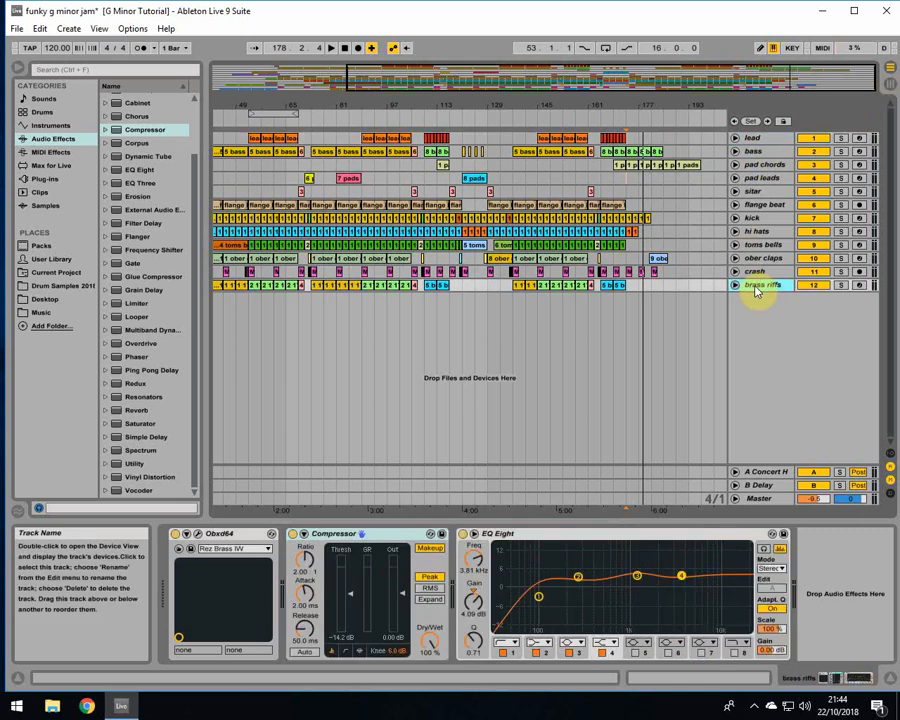
{"action": "left_click", "coordinate": [771, 192]}
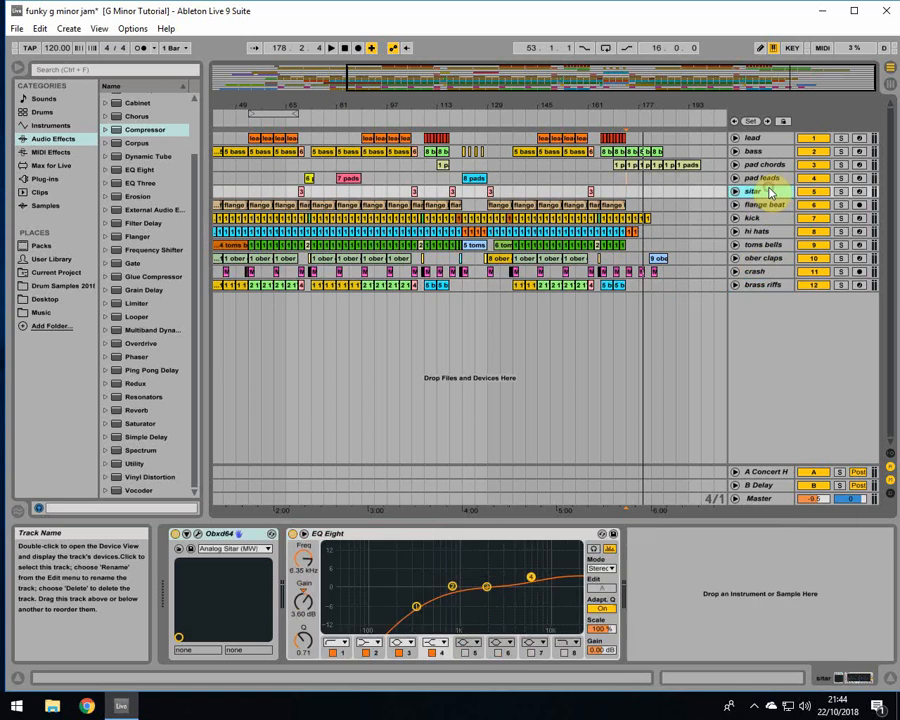
{"action": "left_click", "coordinate": [417, 607]}
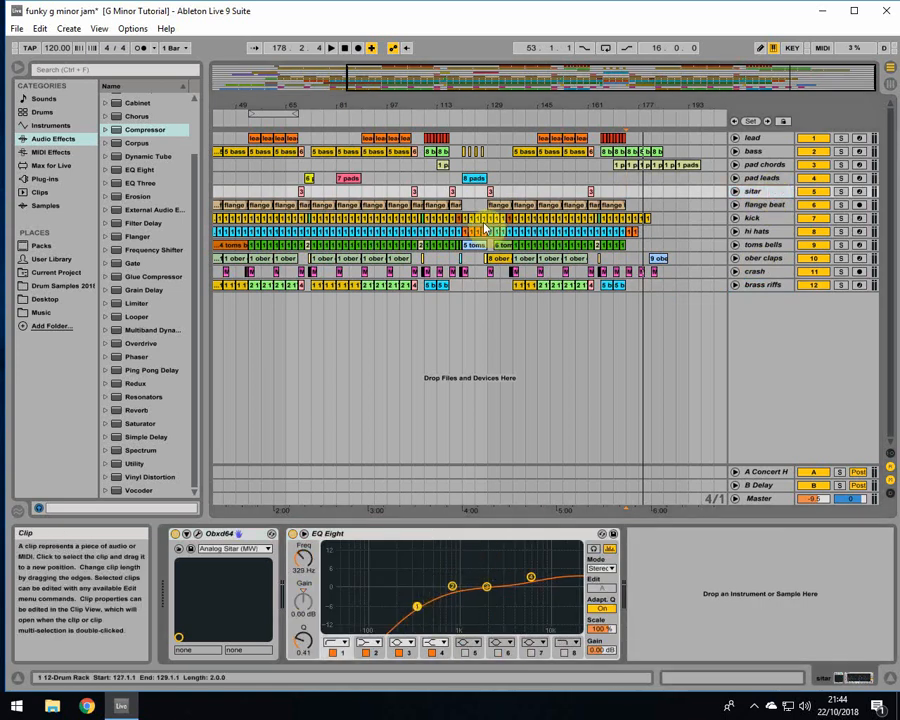
{"action": "left_click_drag", "start_coordinate": [376, 102], "coordinate": [480, 103]}
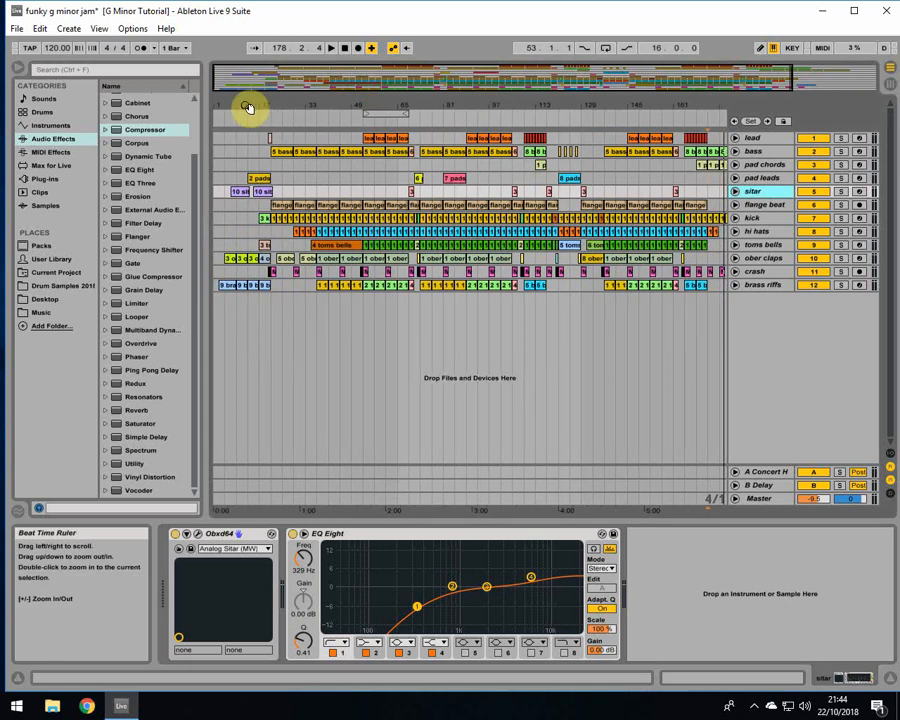
{"action": "mouse_move", "coordinate": [239, 103]}
{"action": "left_mouse_down"}
{"action": "mouse_move", "coordinate": [255, 103]}
{"action": "mouse_move", "coordinate": [239, 101]}
{"action": "left_mouse_up"}
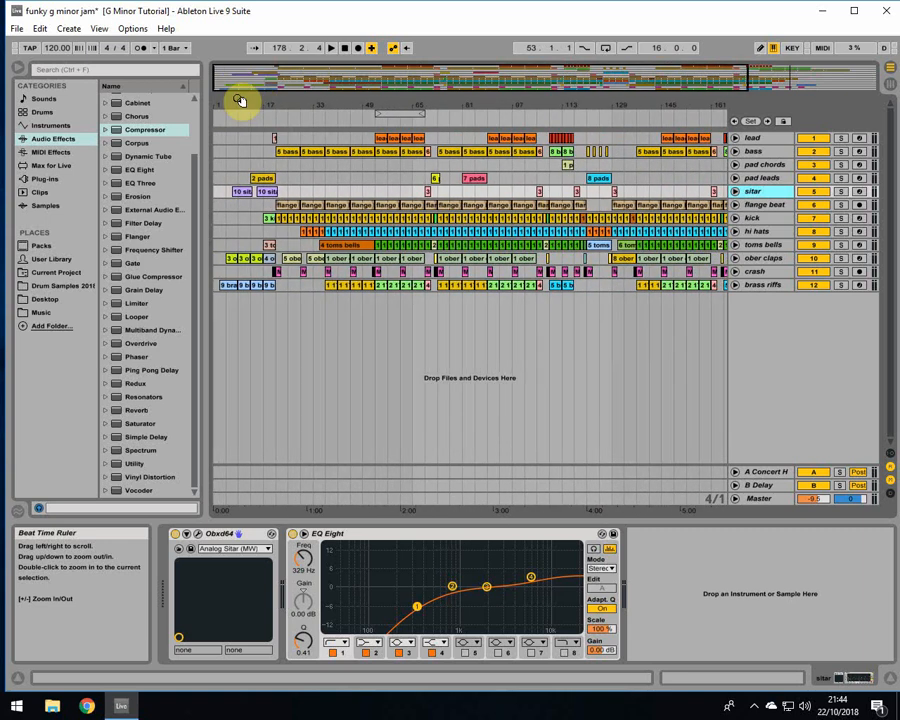